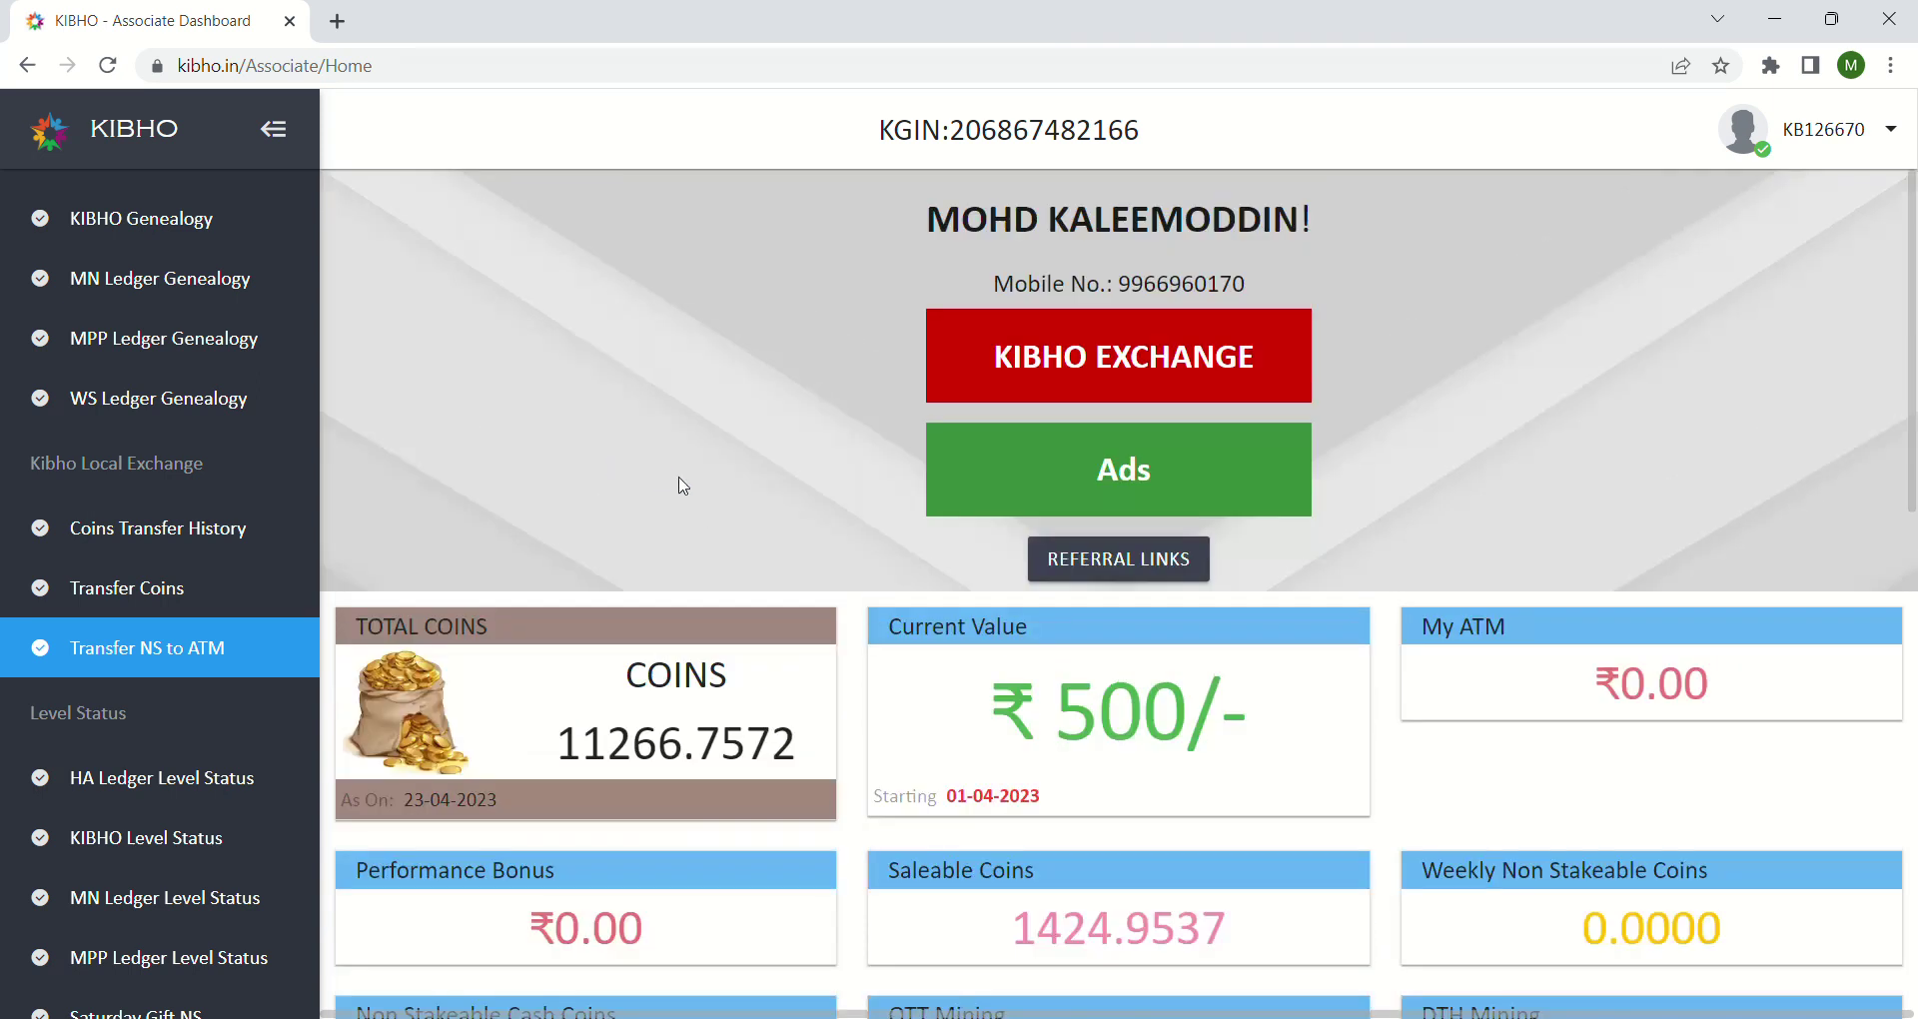
scroll(712, 526, down, 3)
scroll(712, 527, down, 10)
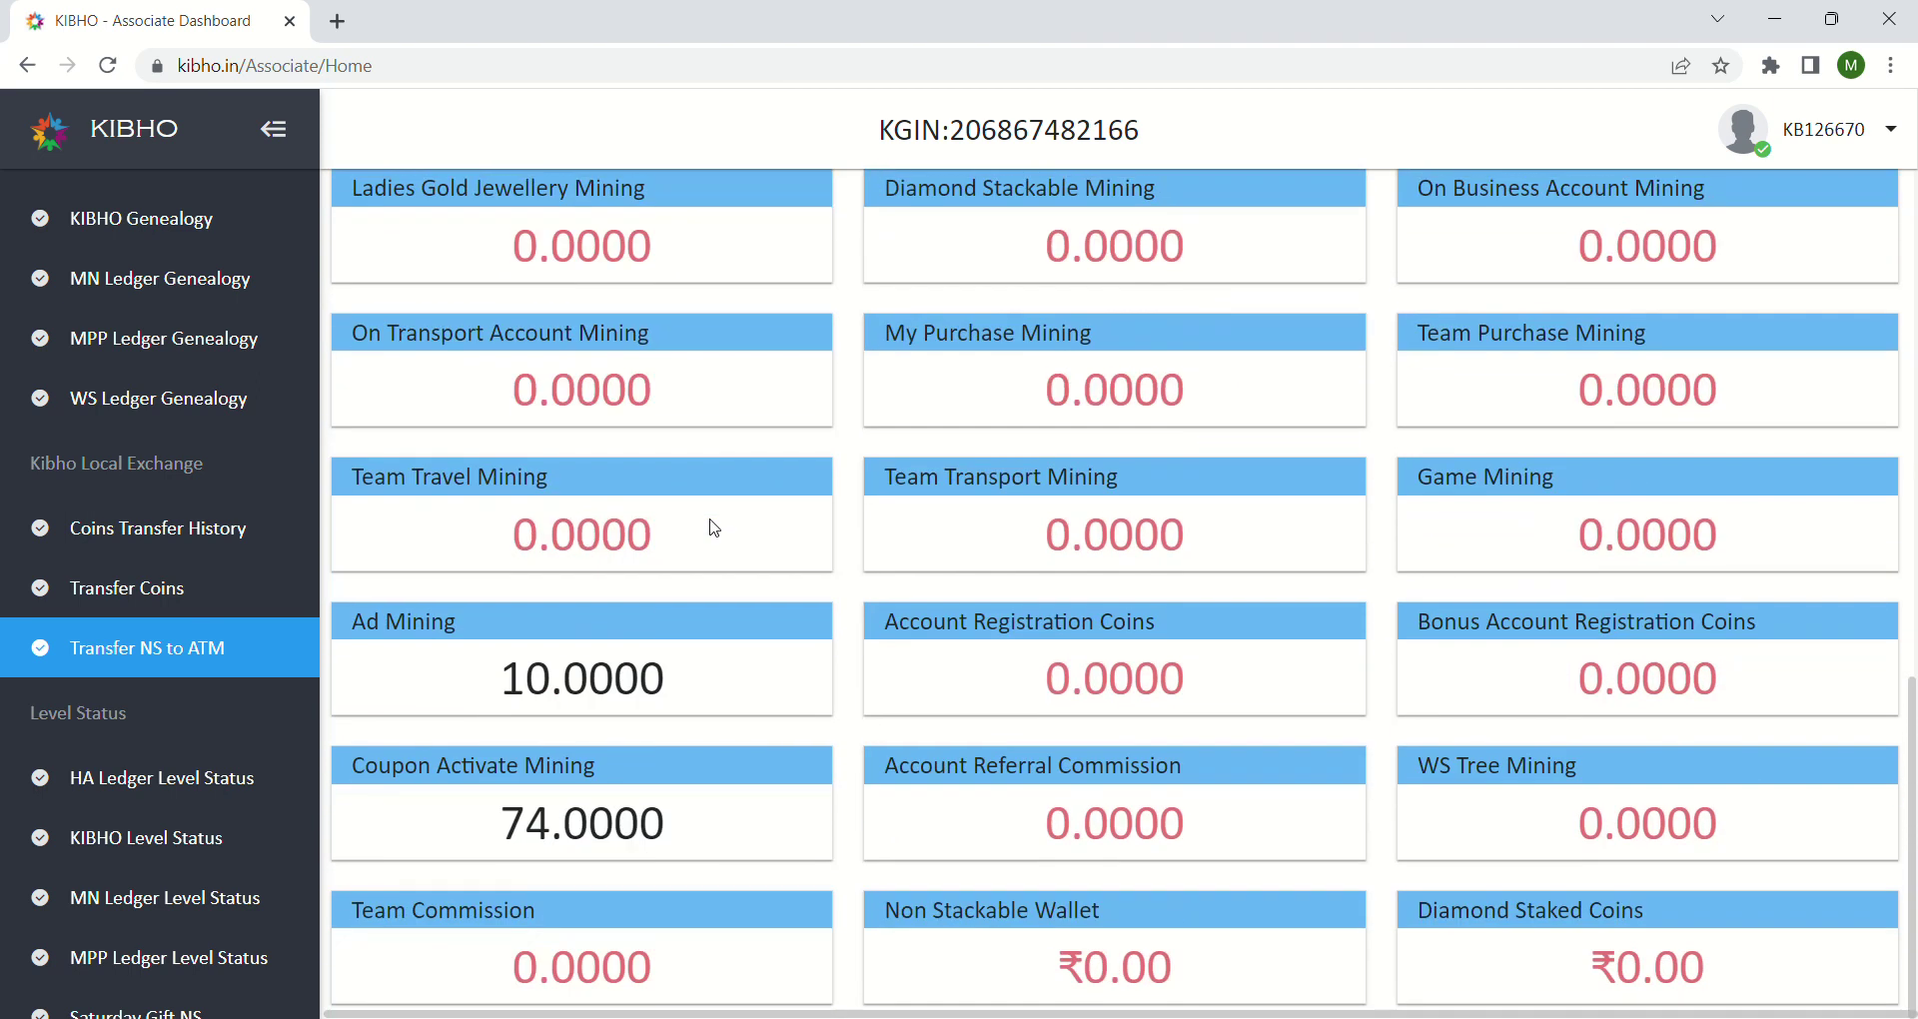
scroll(712, 526, up, 15)
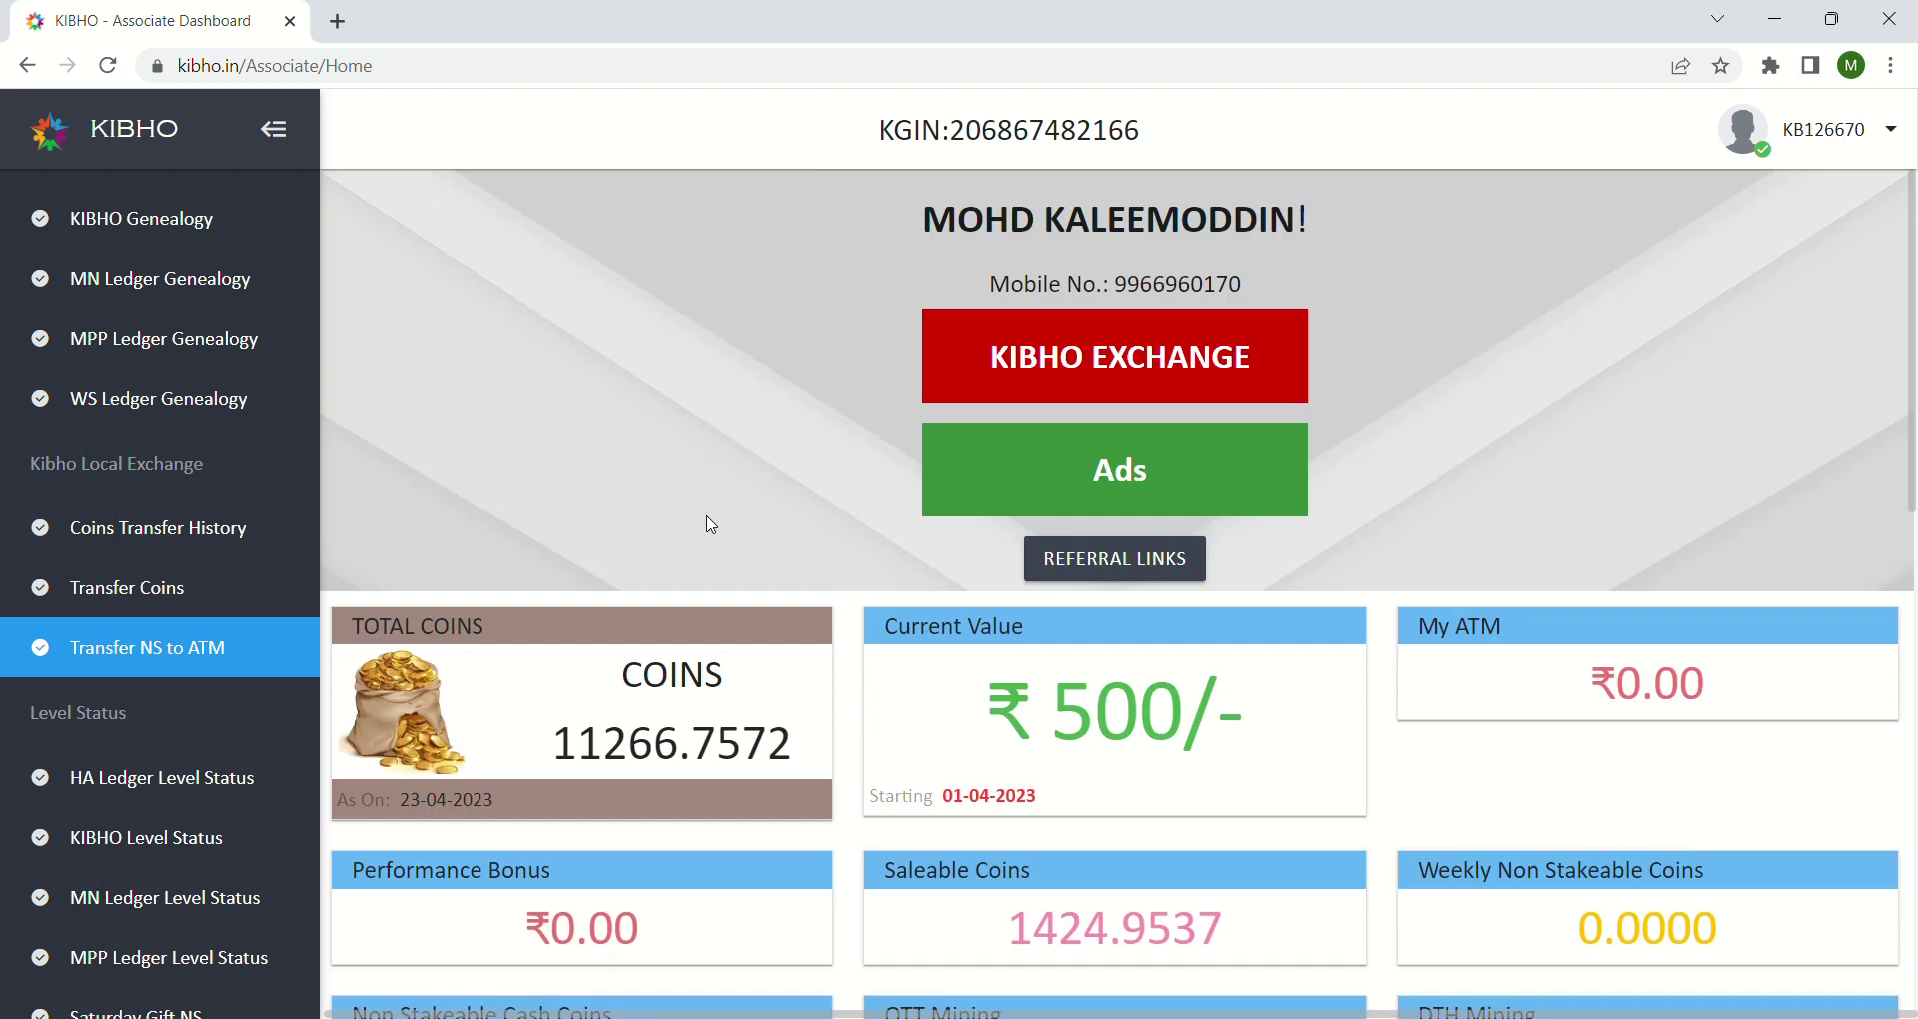
scroll(712, 527, down, 3)
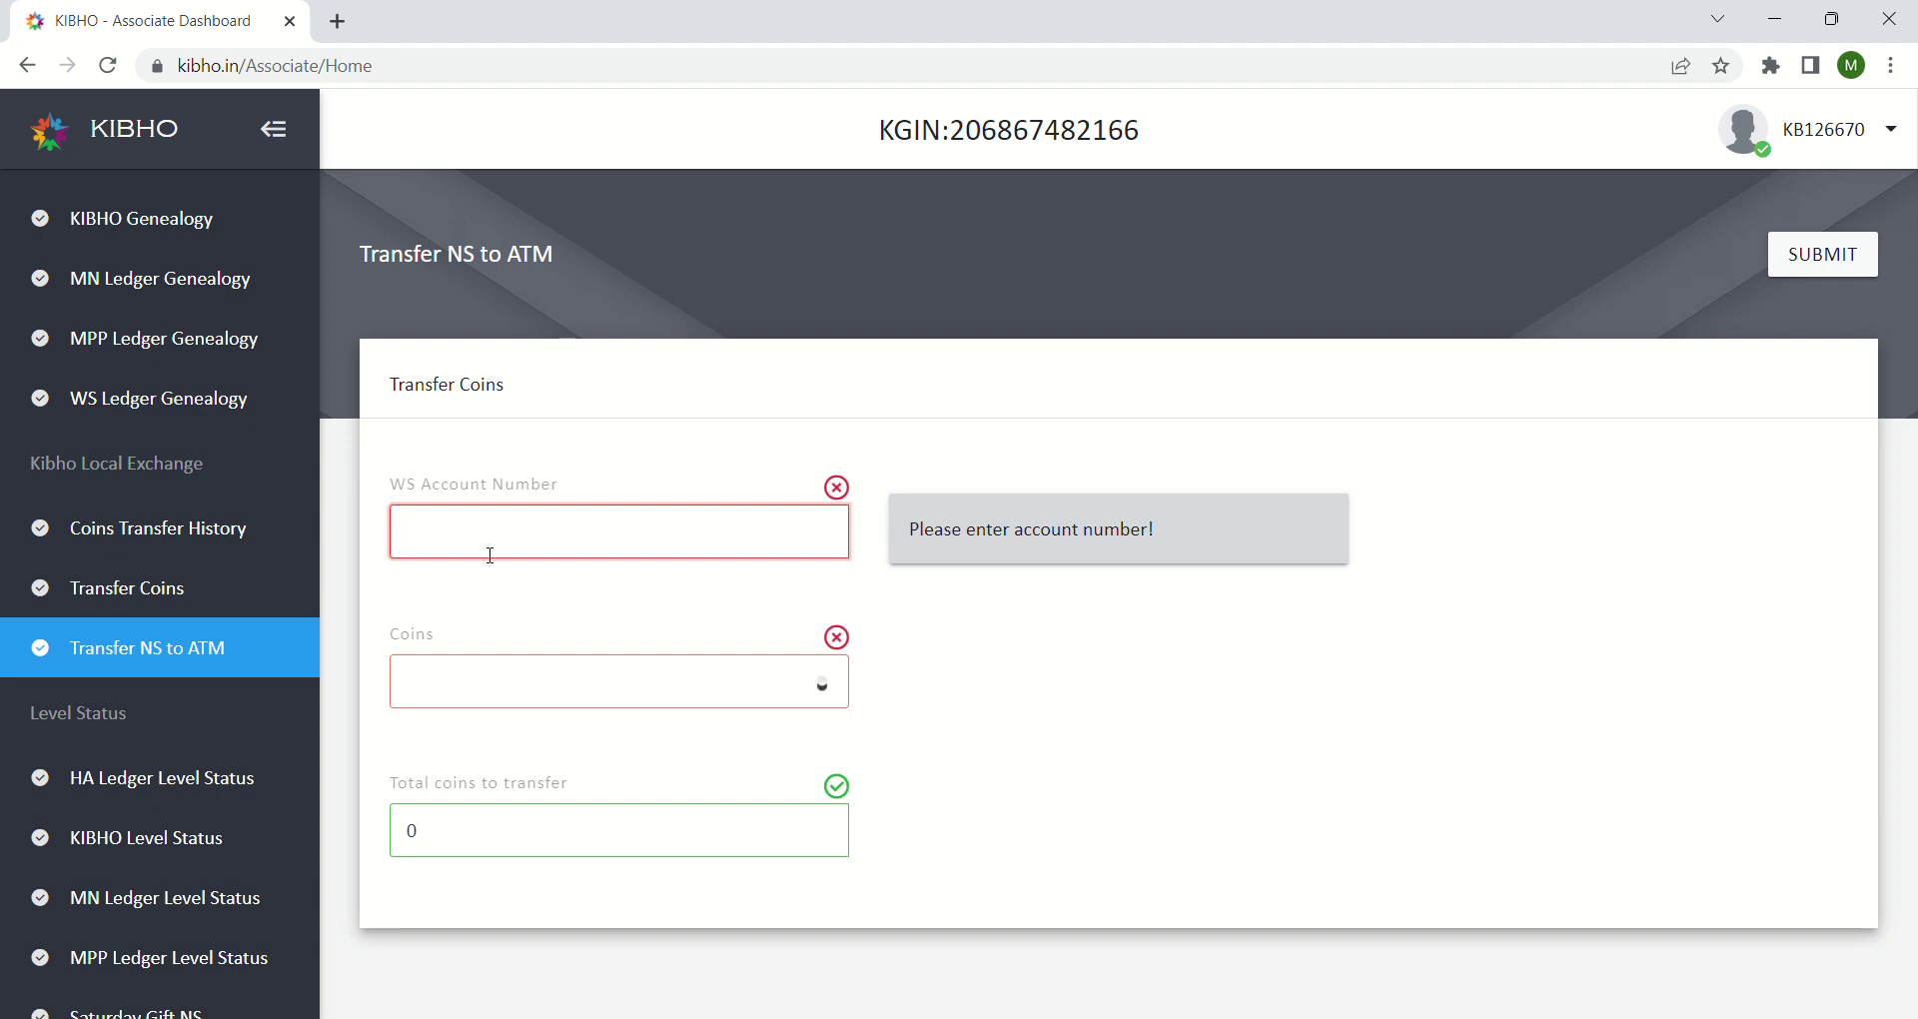
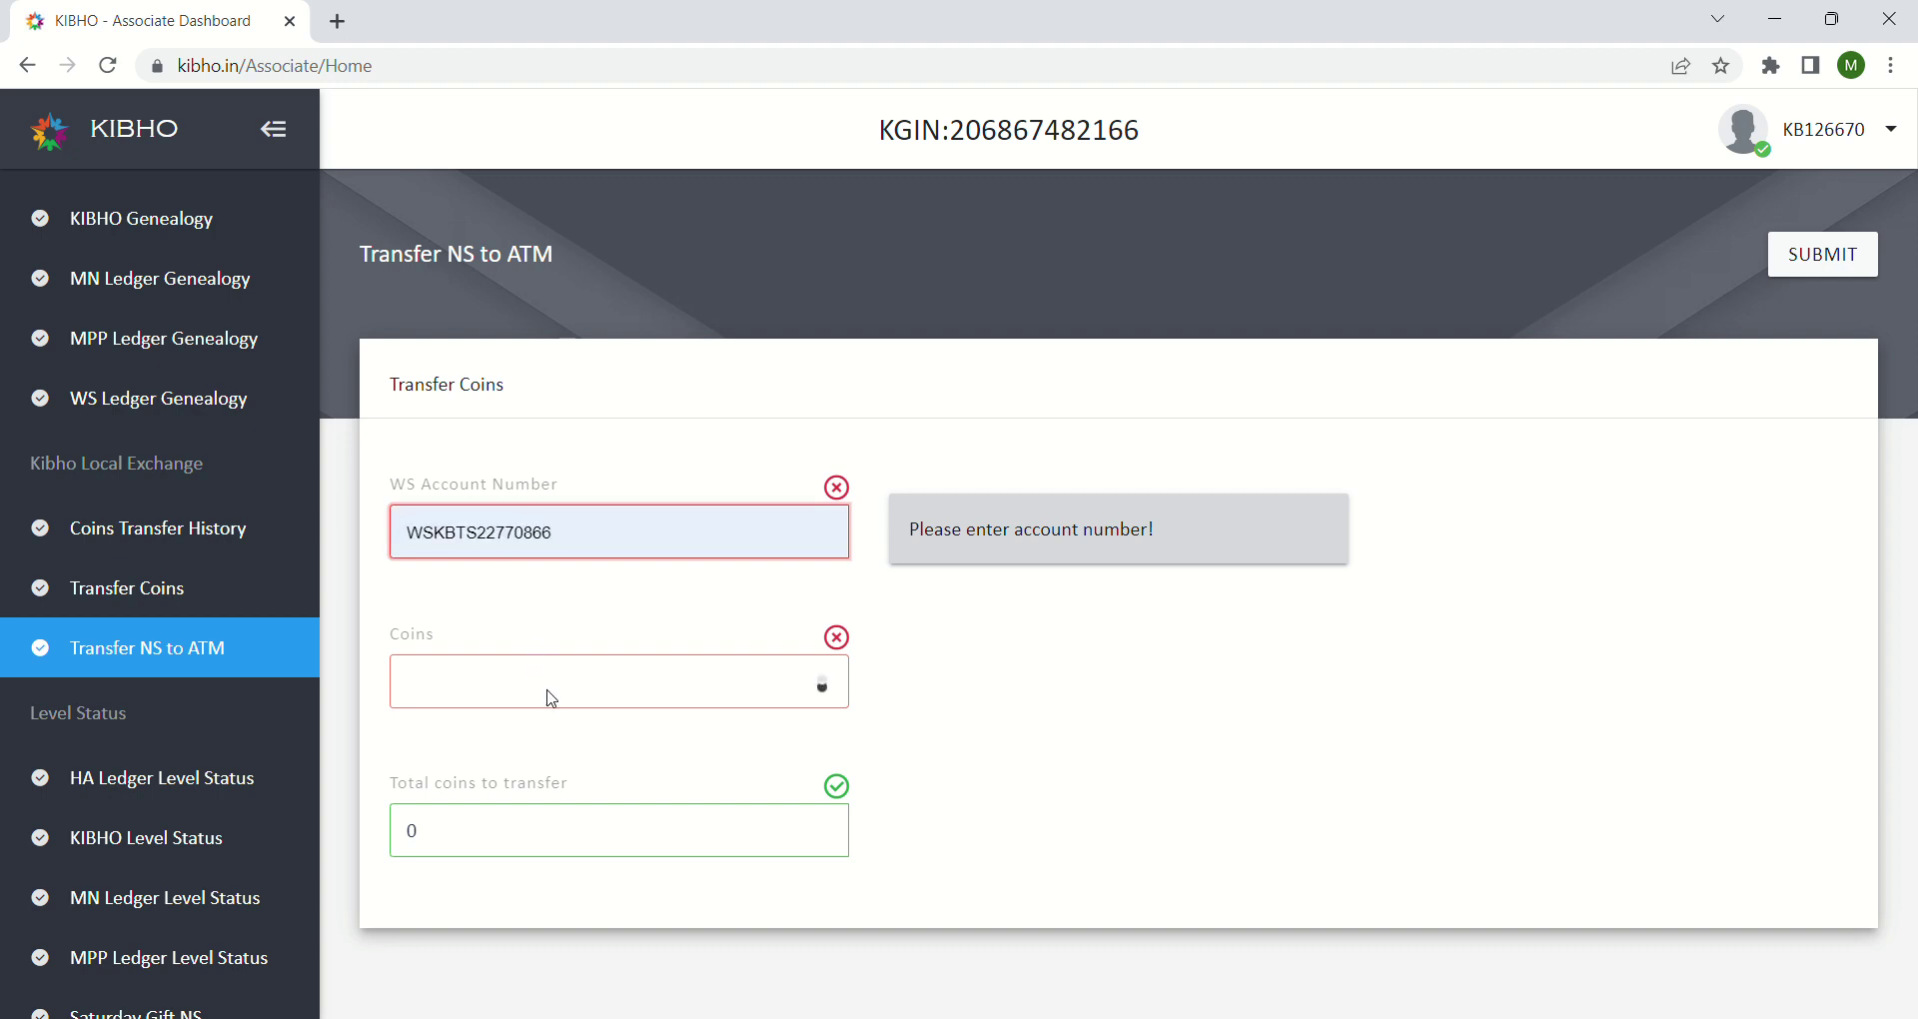
Step: Enter the WS account number into the WS Account Number field of the Transfer NS to ATM form
key(End)
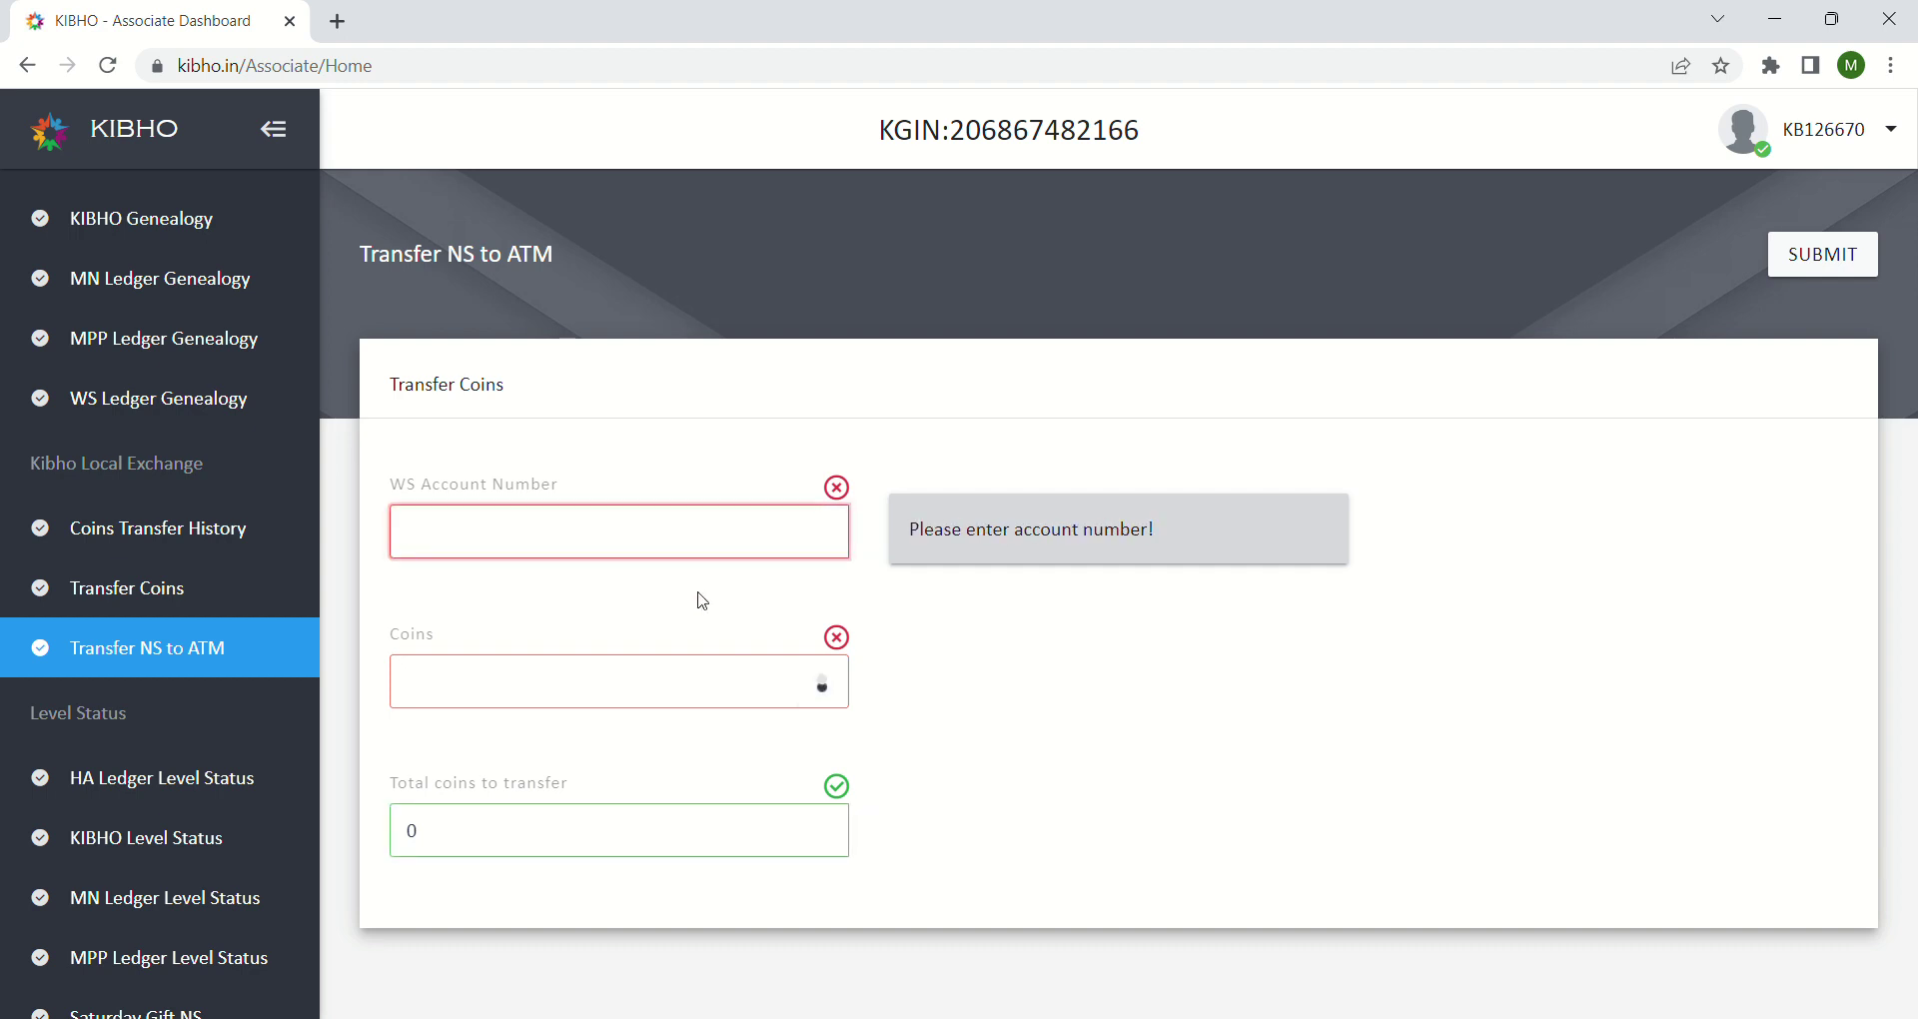
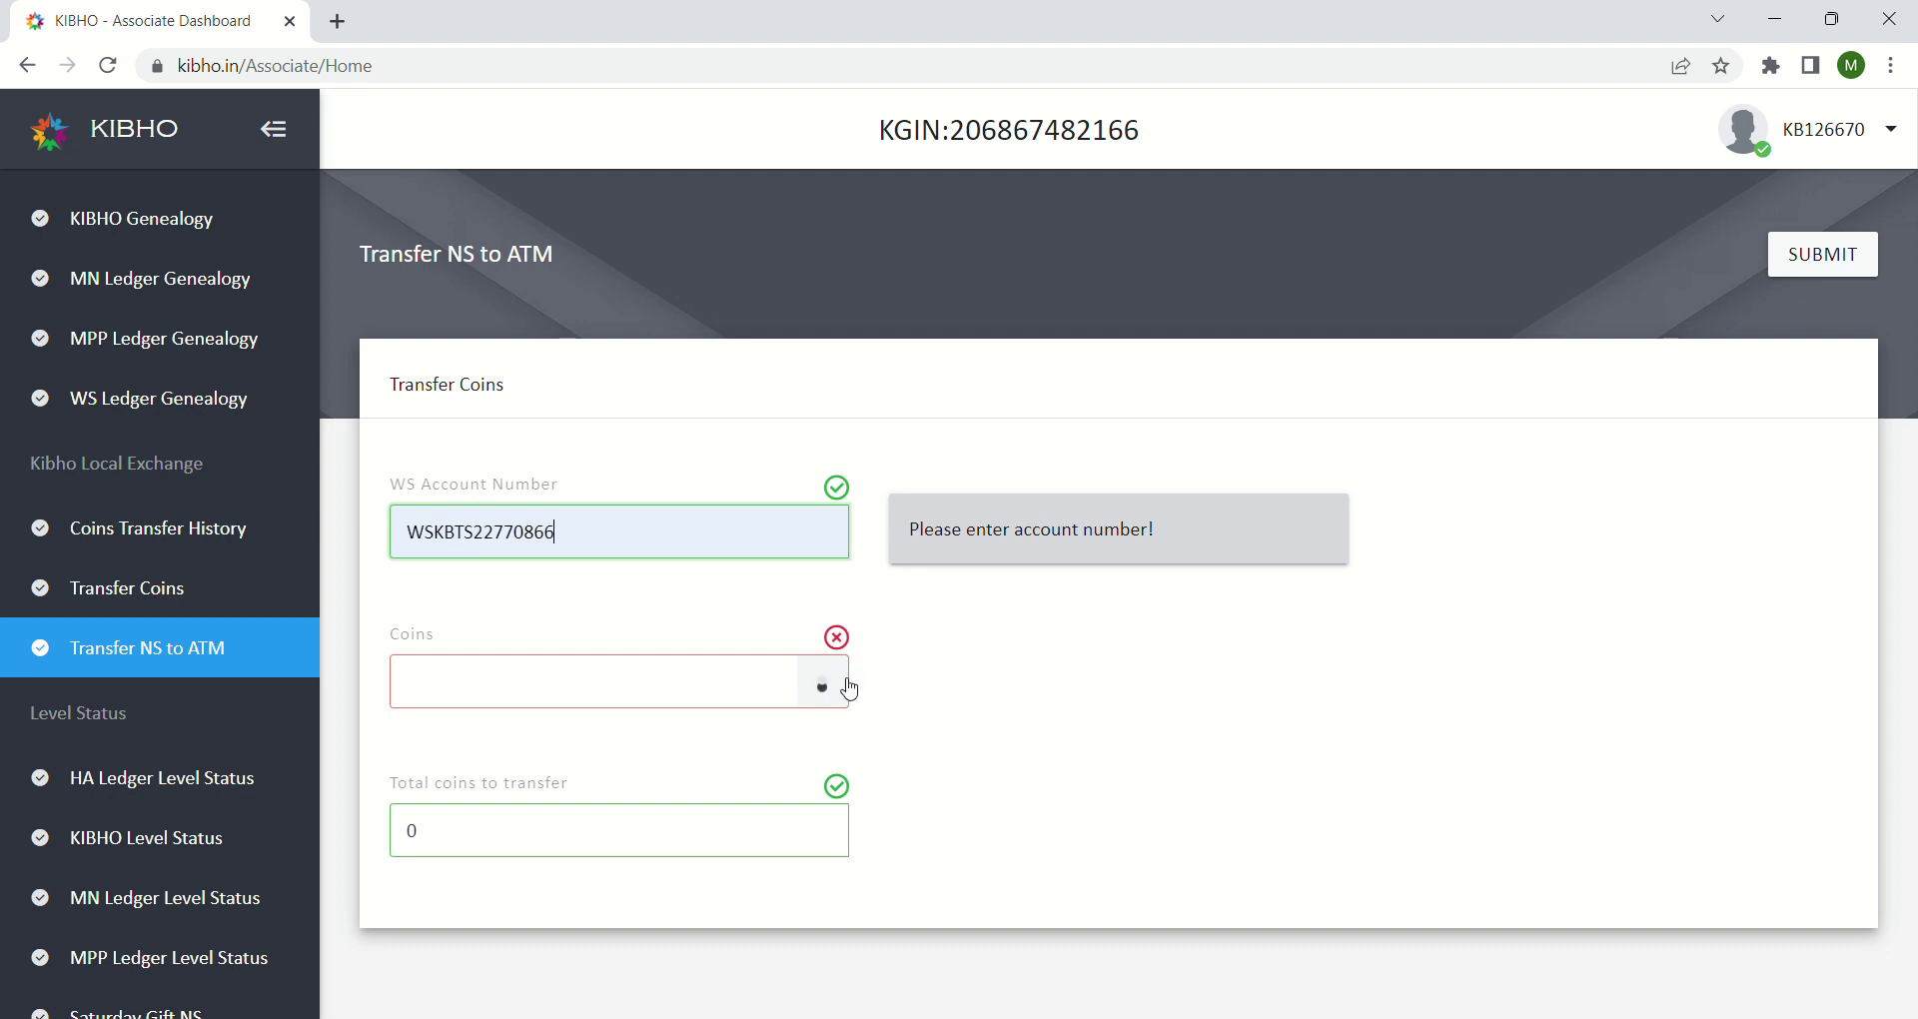
Step: Change Total coins to transfer from 0 to 1
click(754, 837)
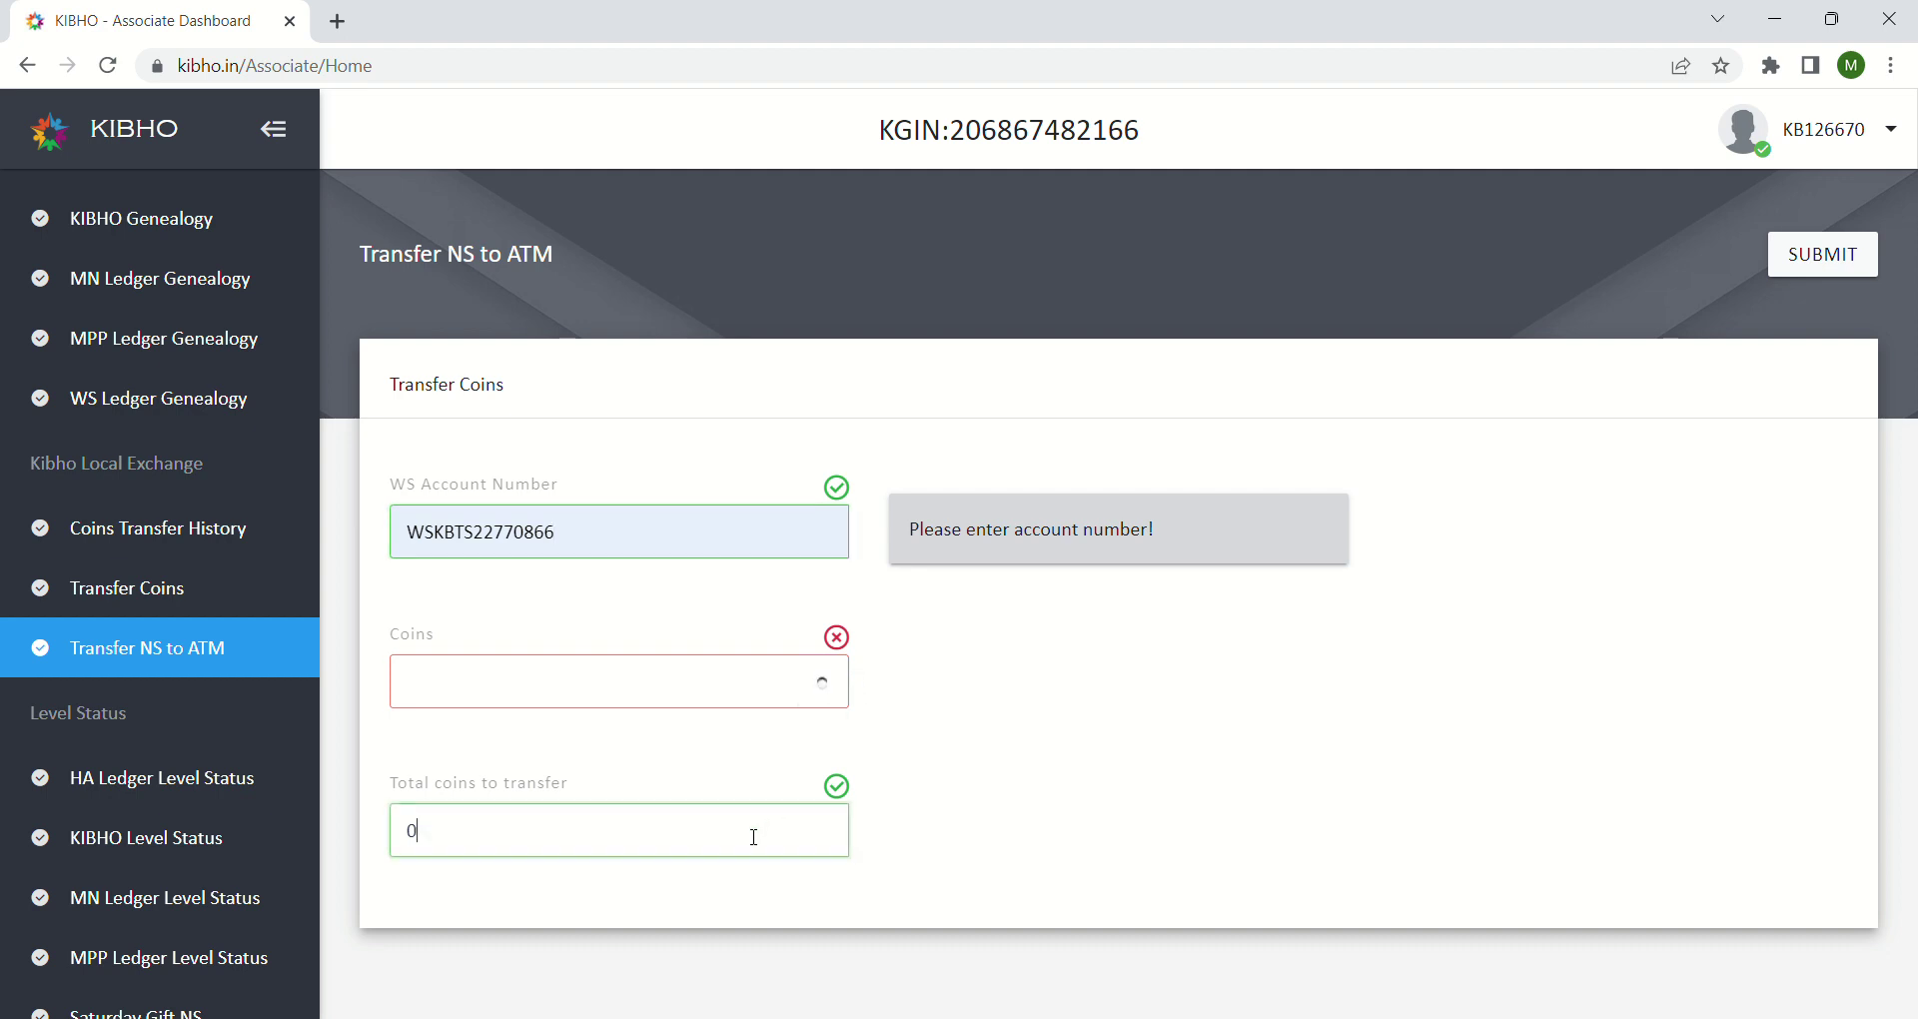
key(BackSpace)
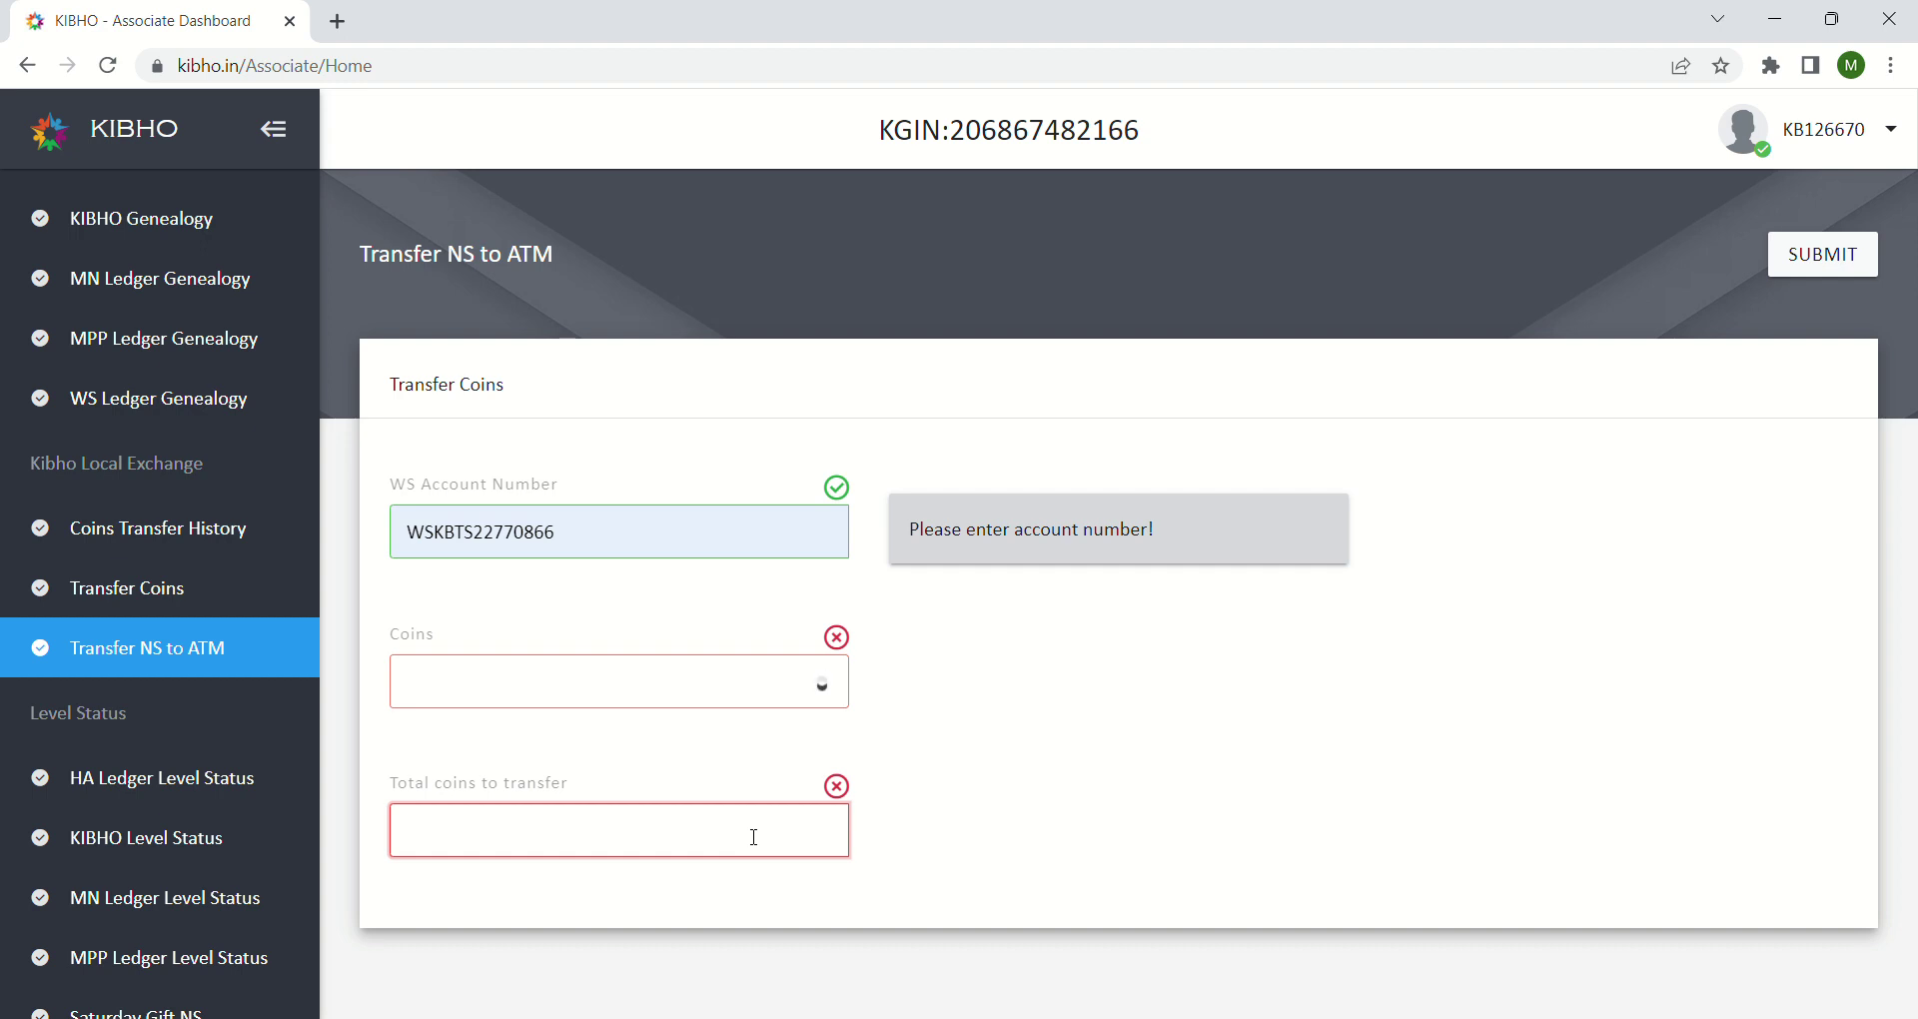
text(1)
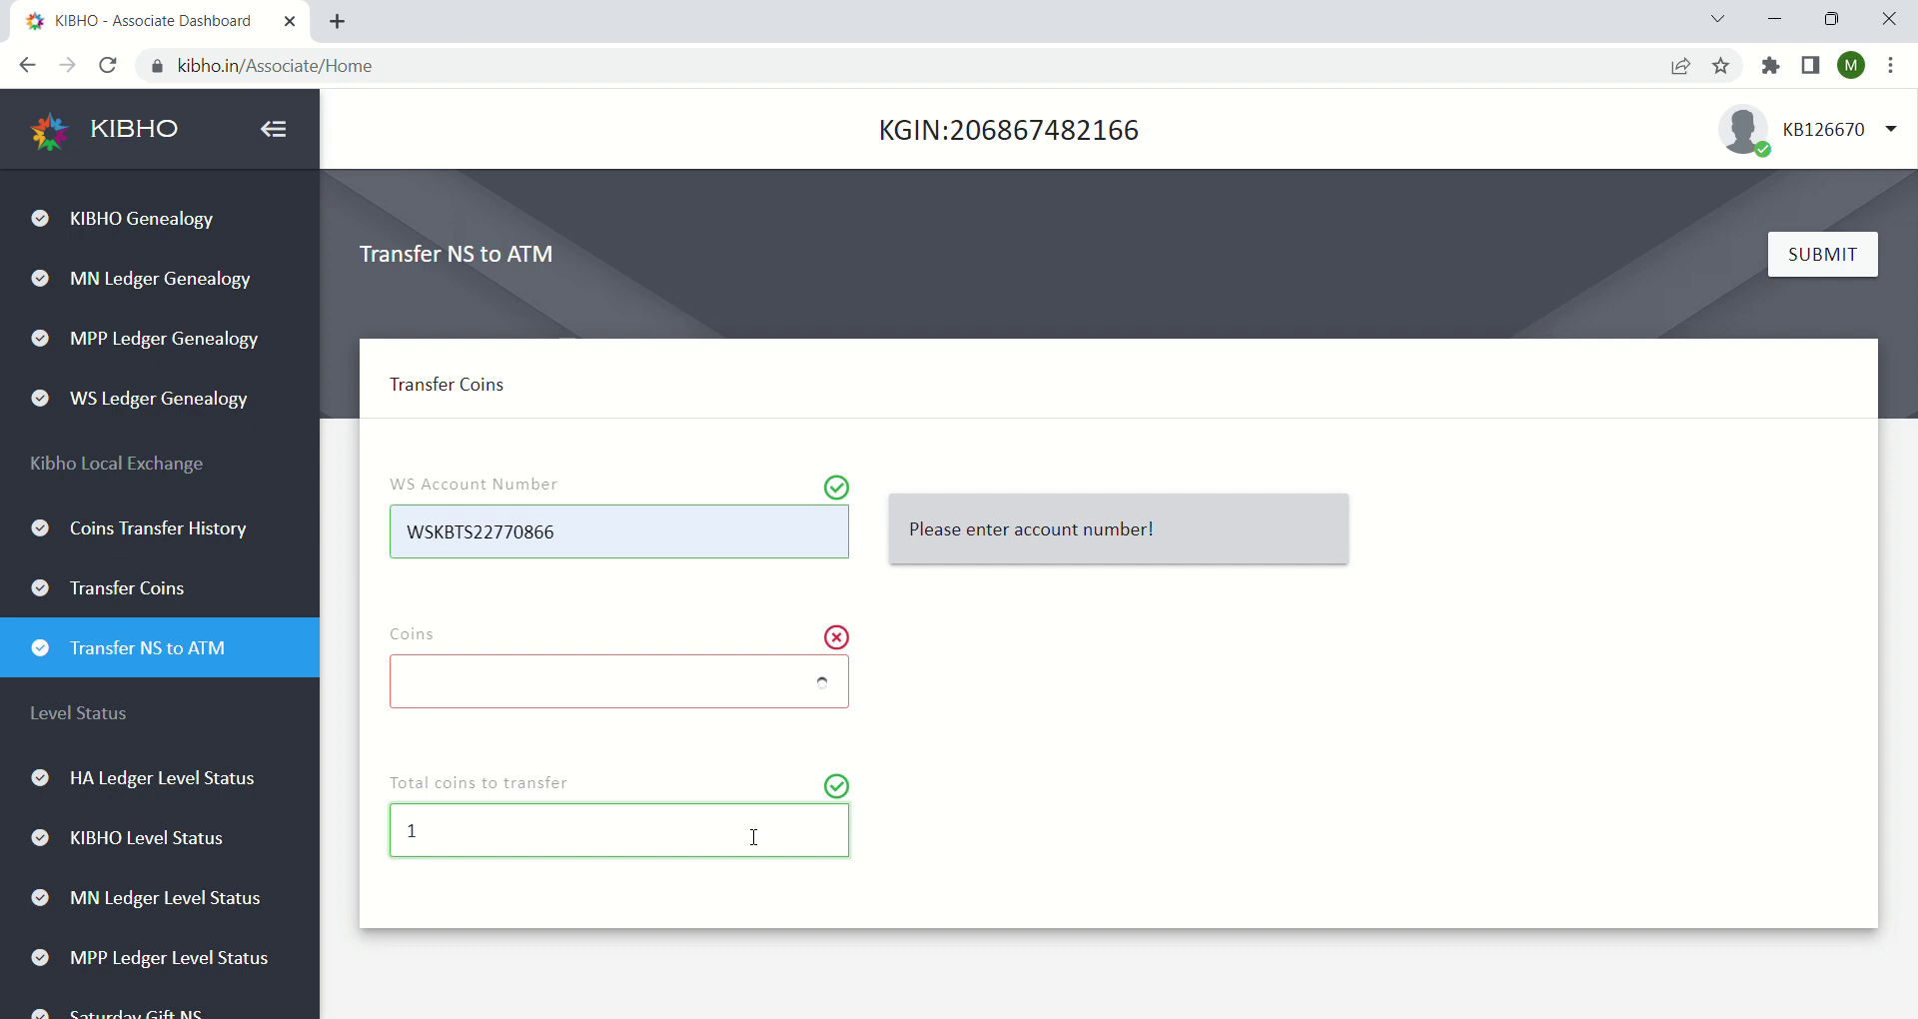
Step: Paste the WS account number back into its emptied field, moving on to the Coins field
click(829, 691)
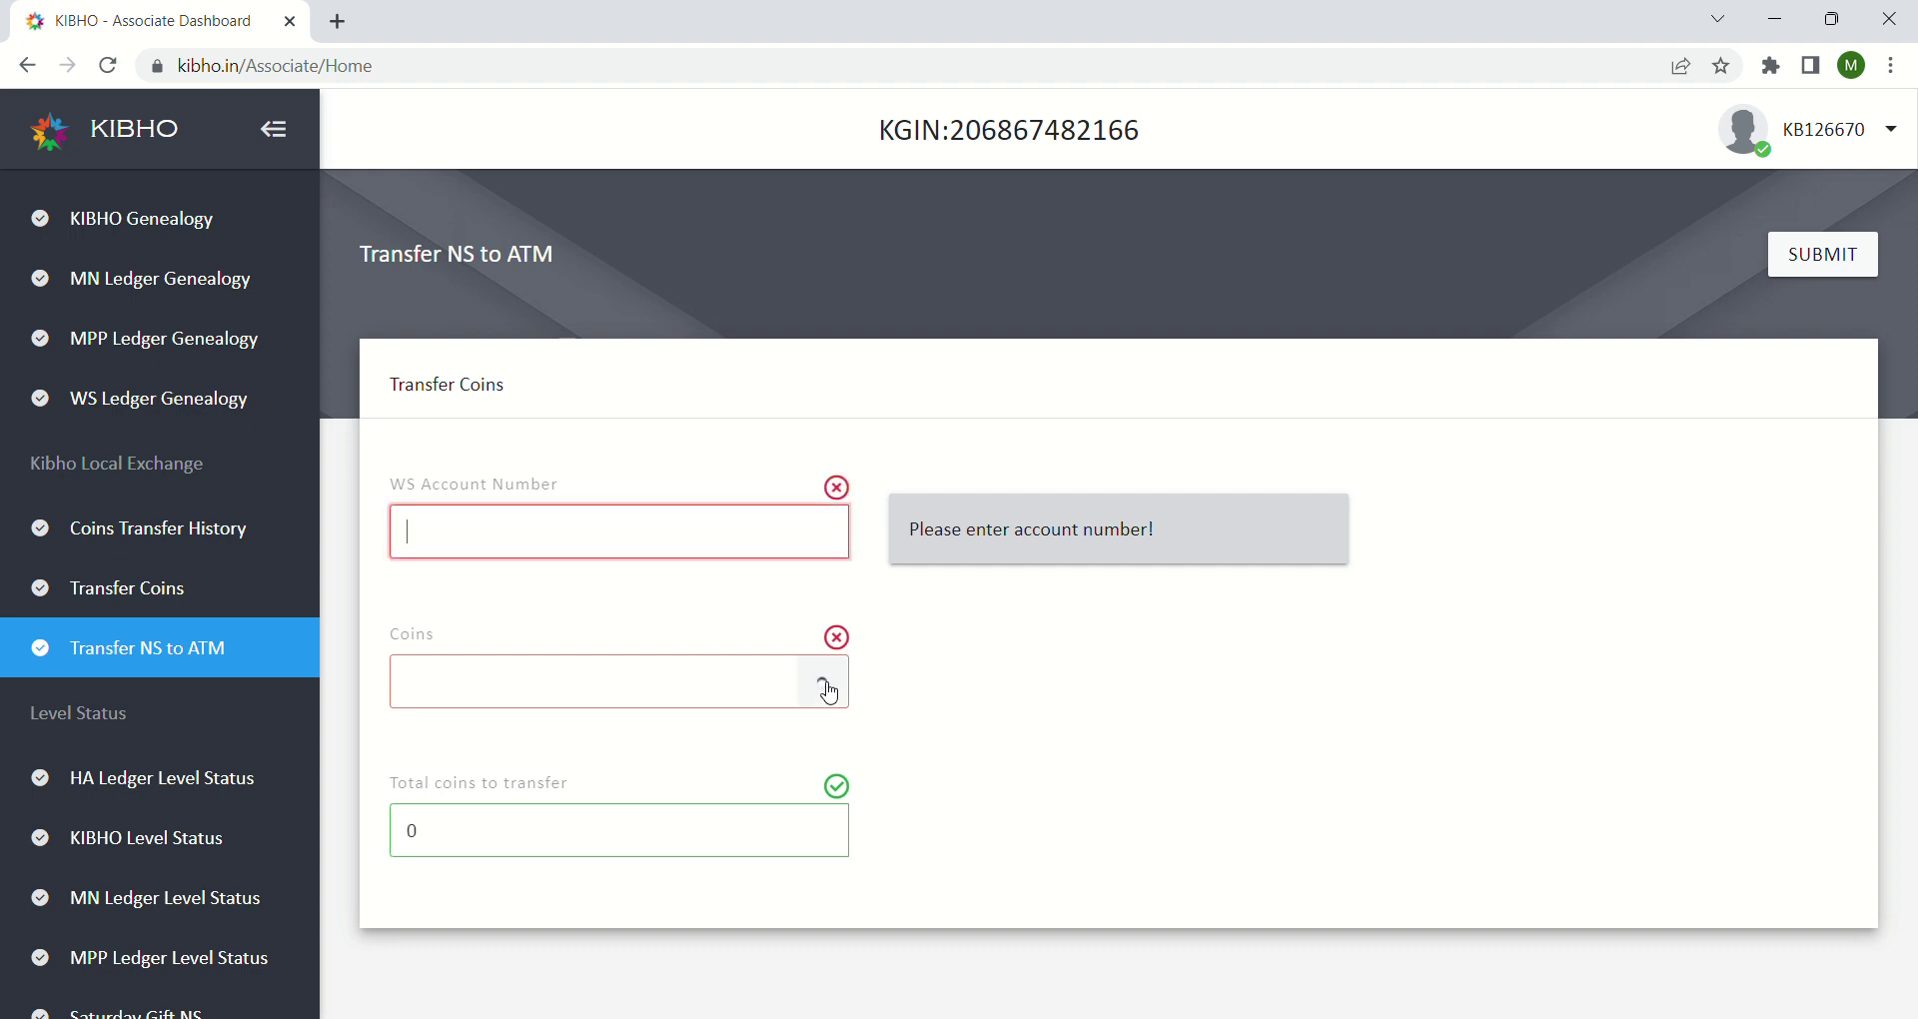
click(457, 549)
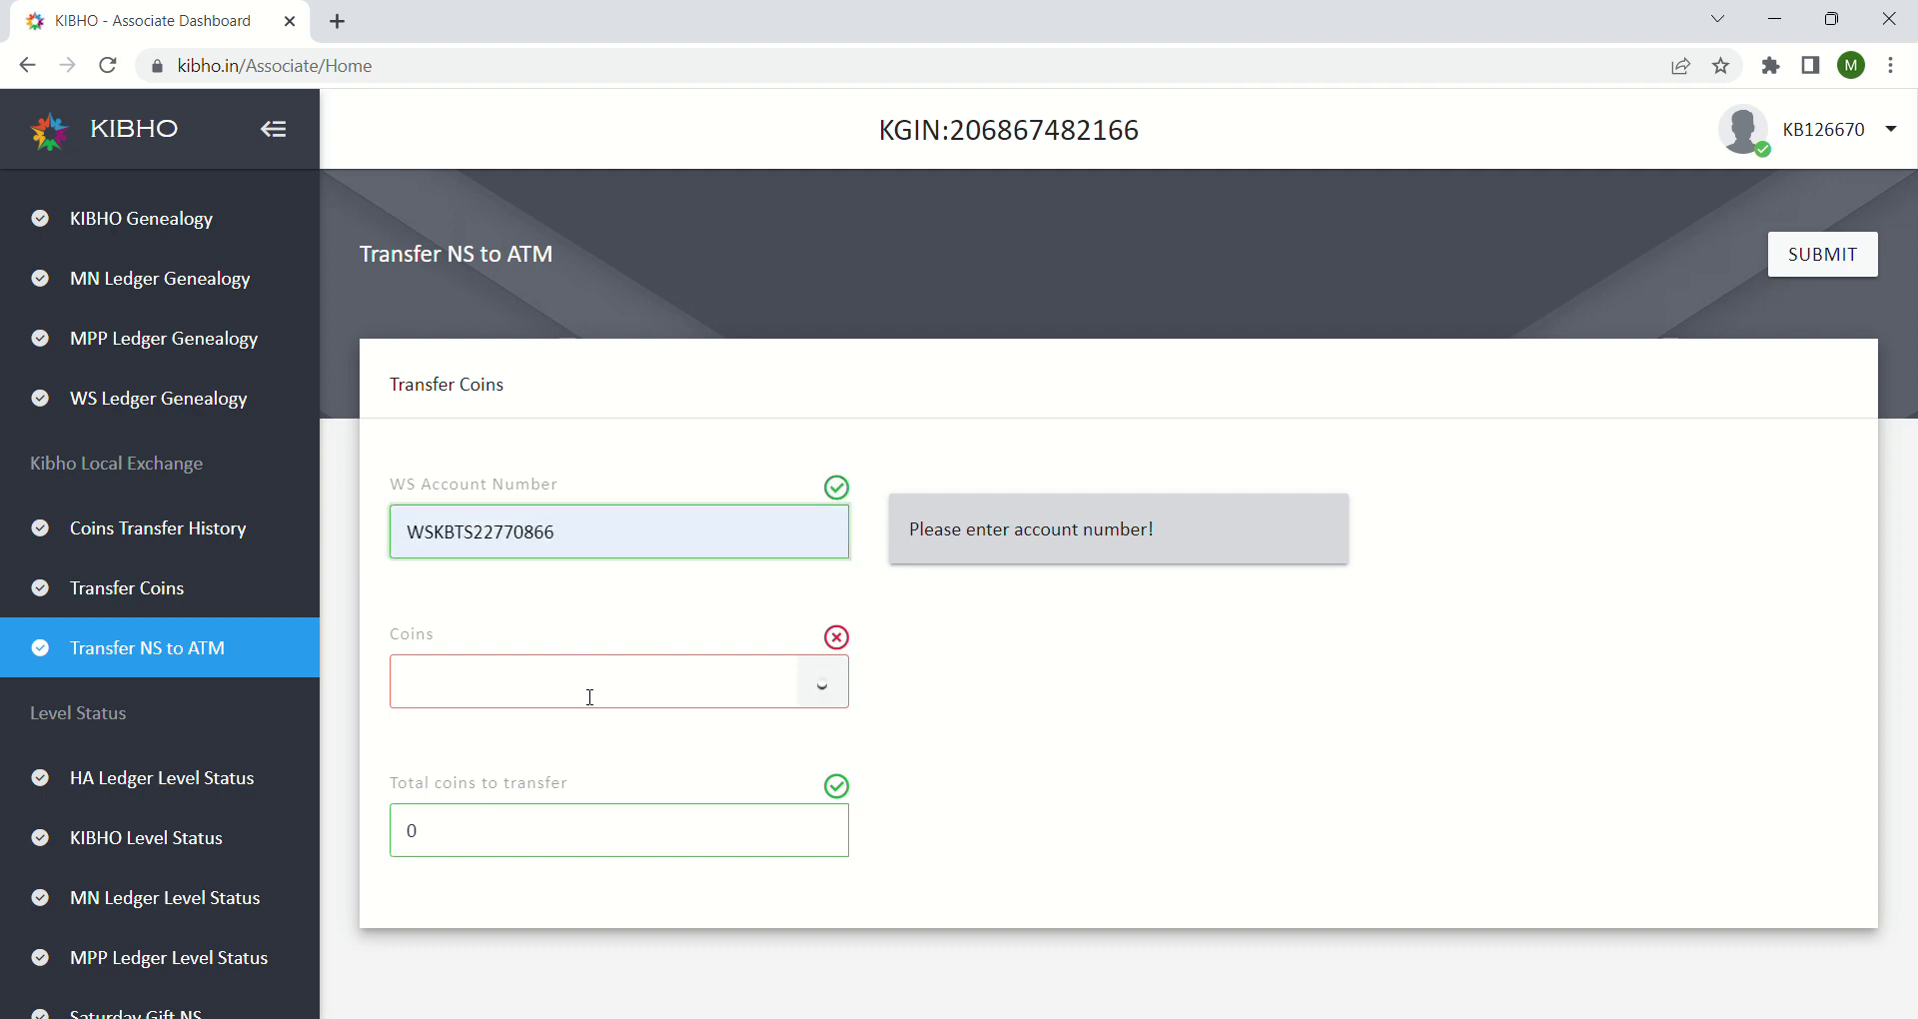
click(832, 699)
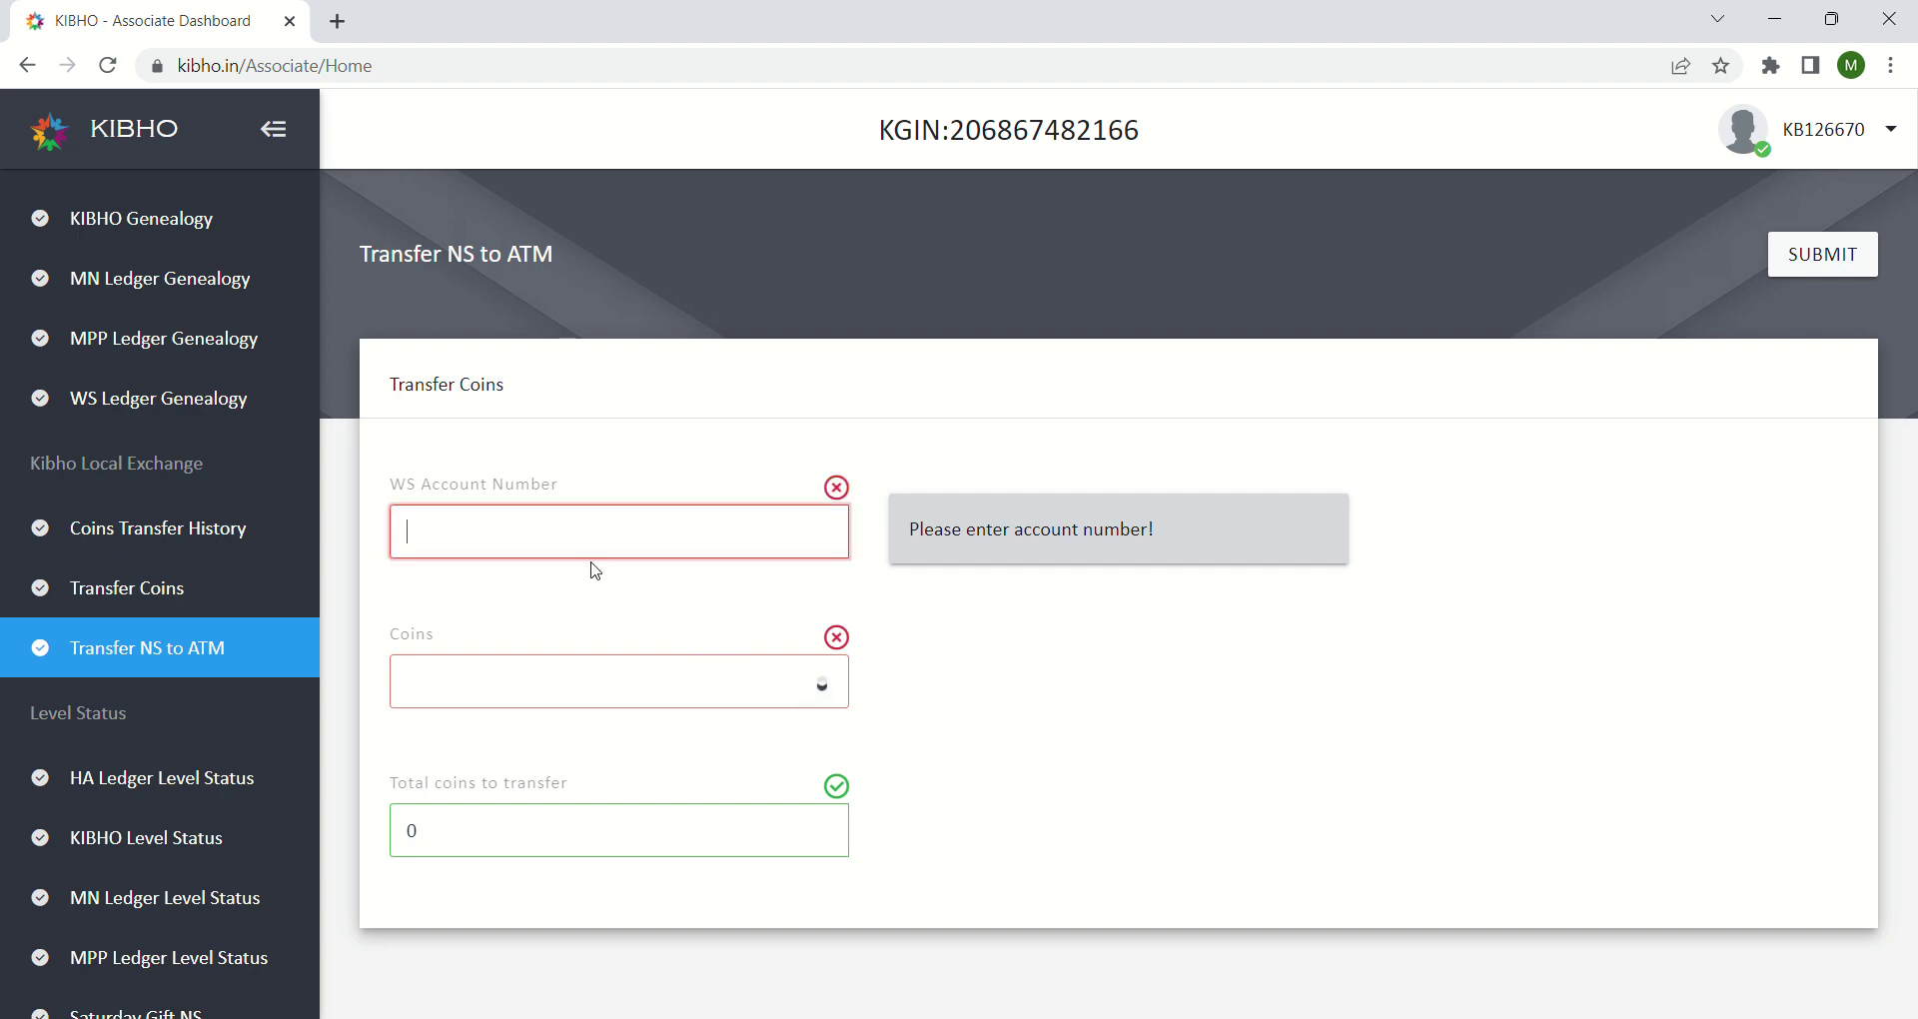
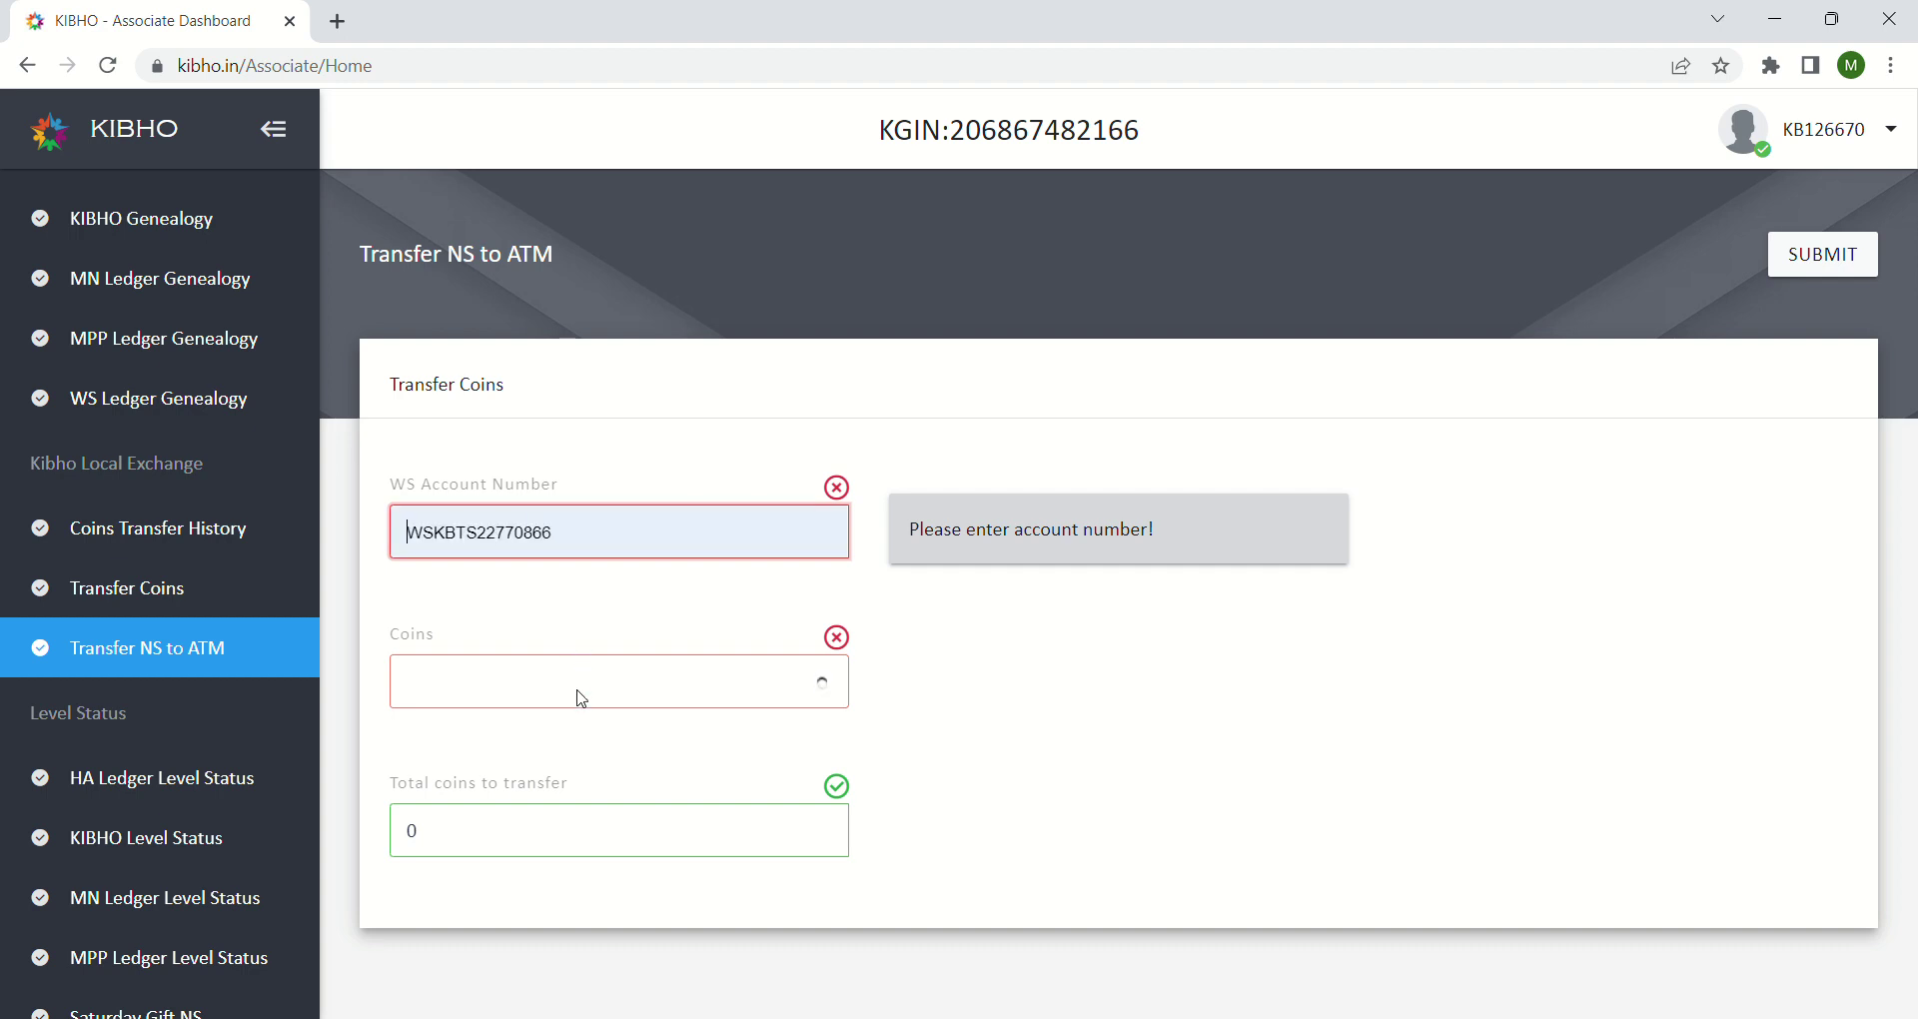
click(664, 690)
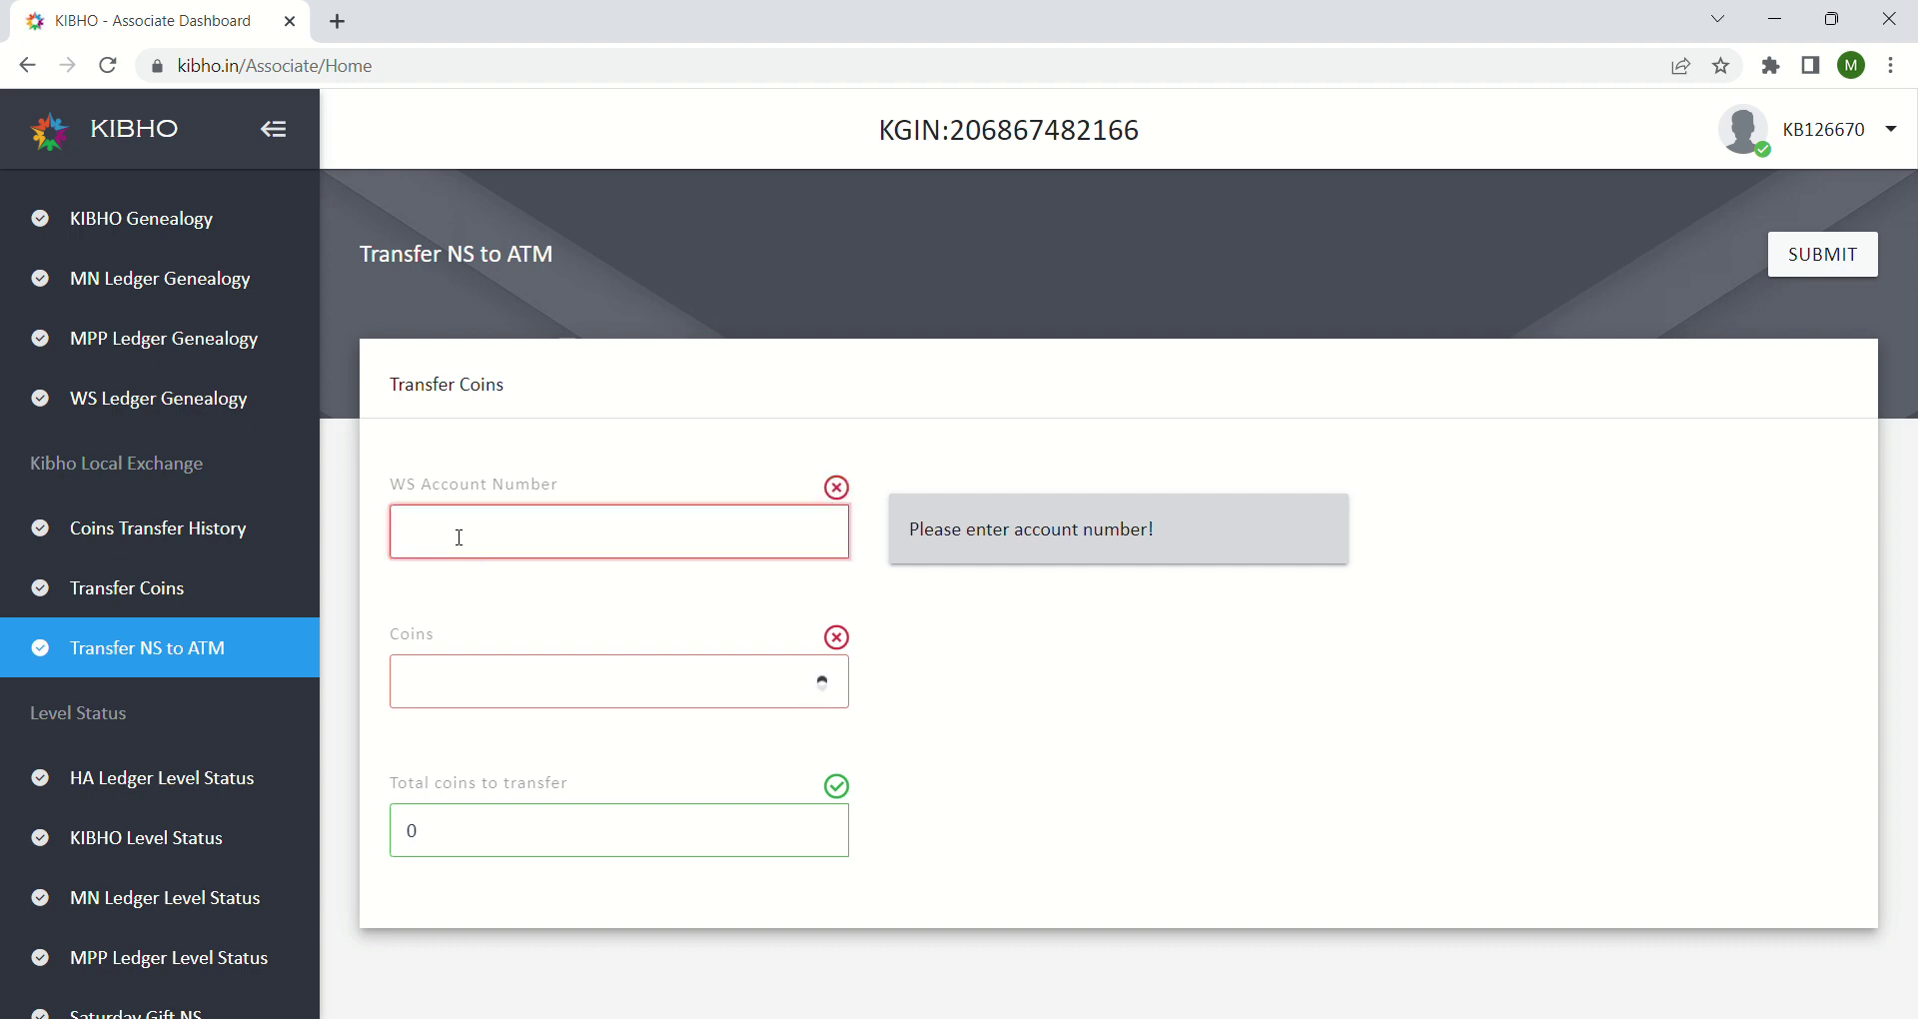
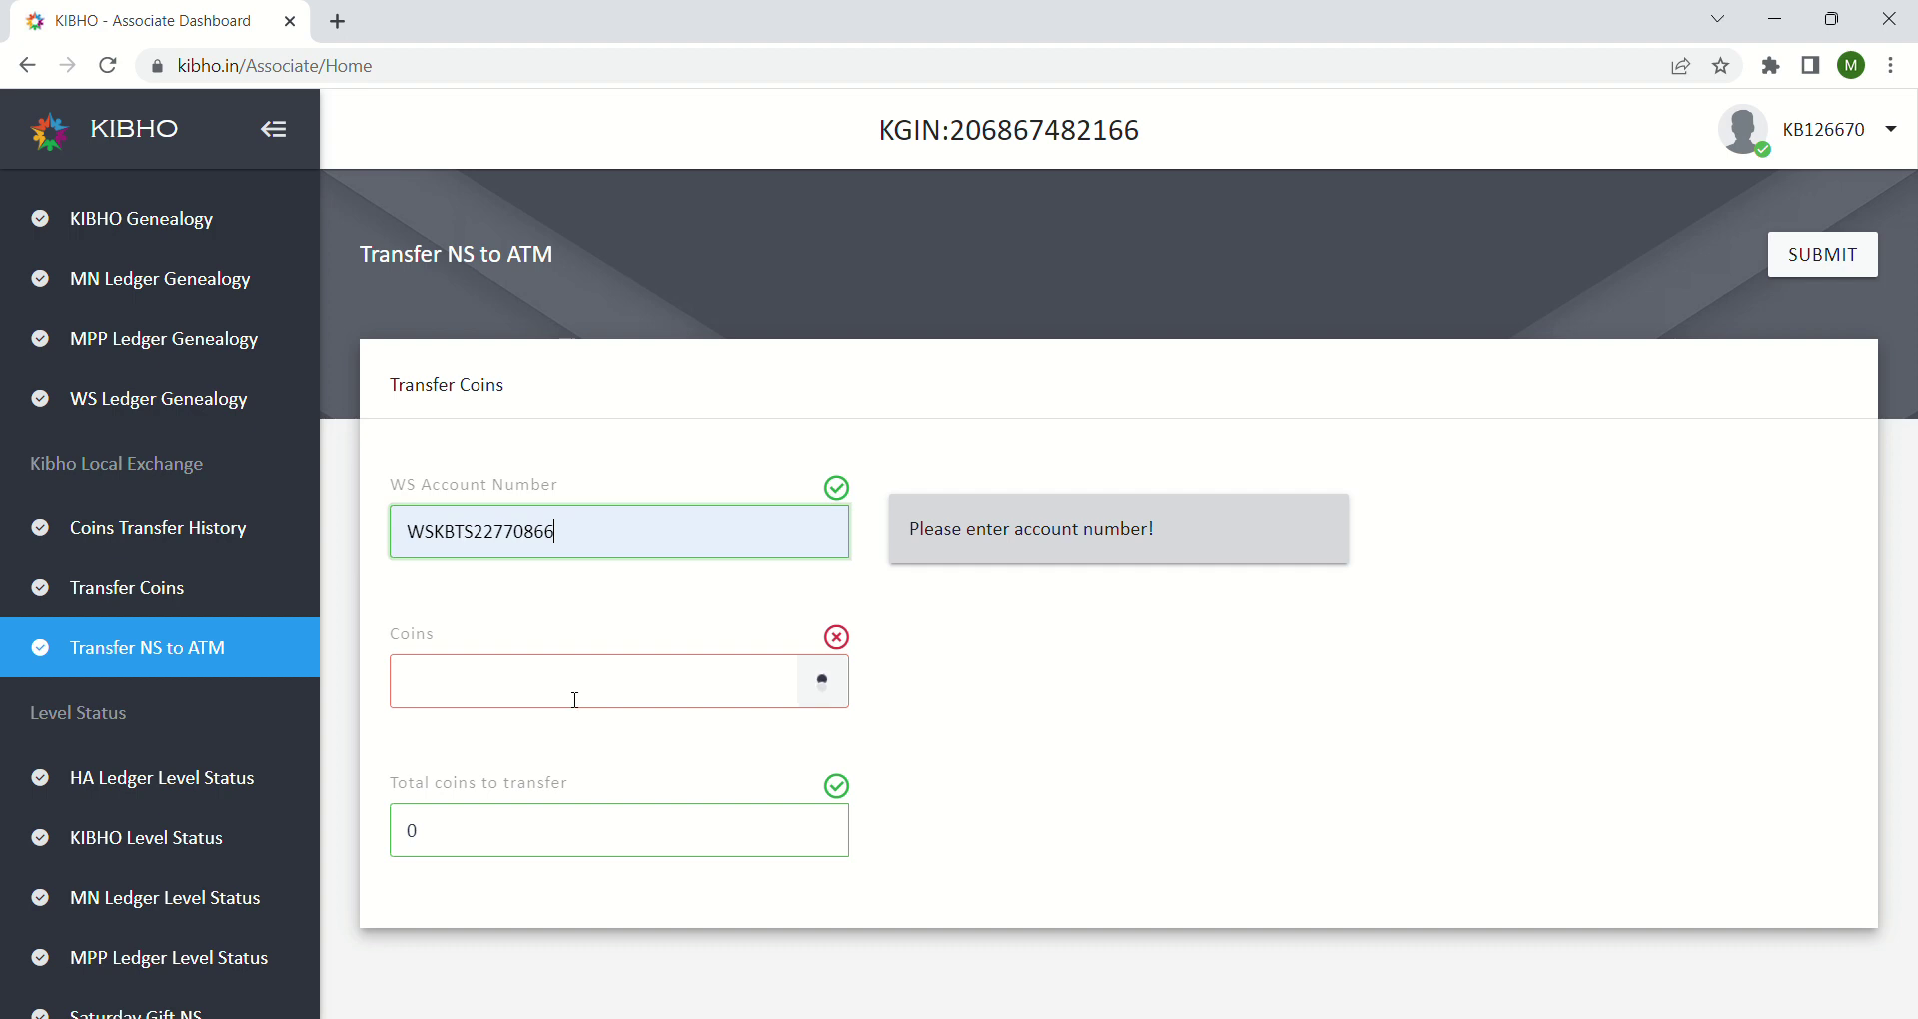
click(833, 697)
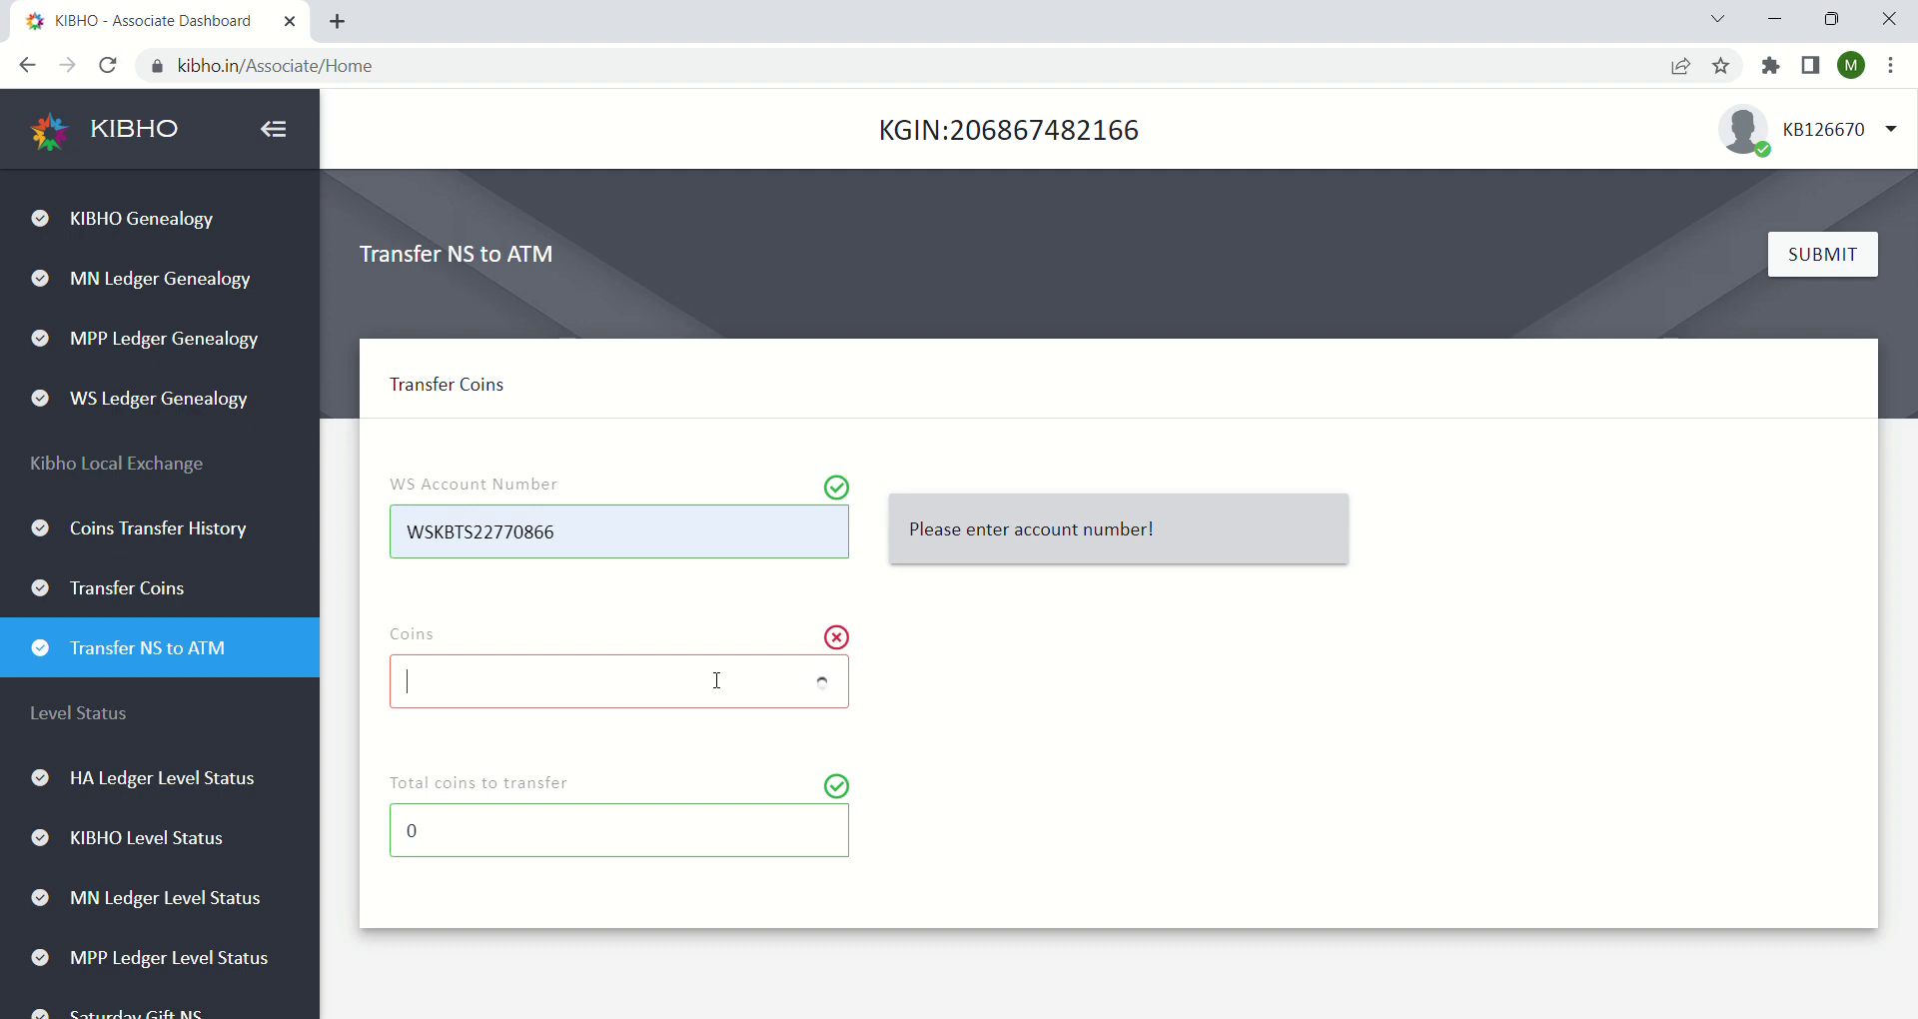
click(663, 827)
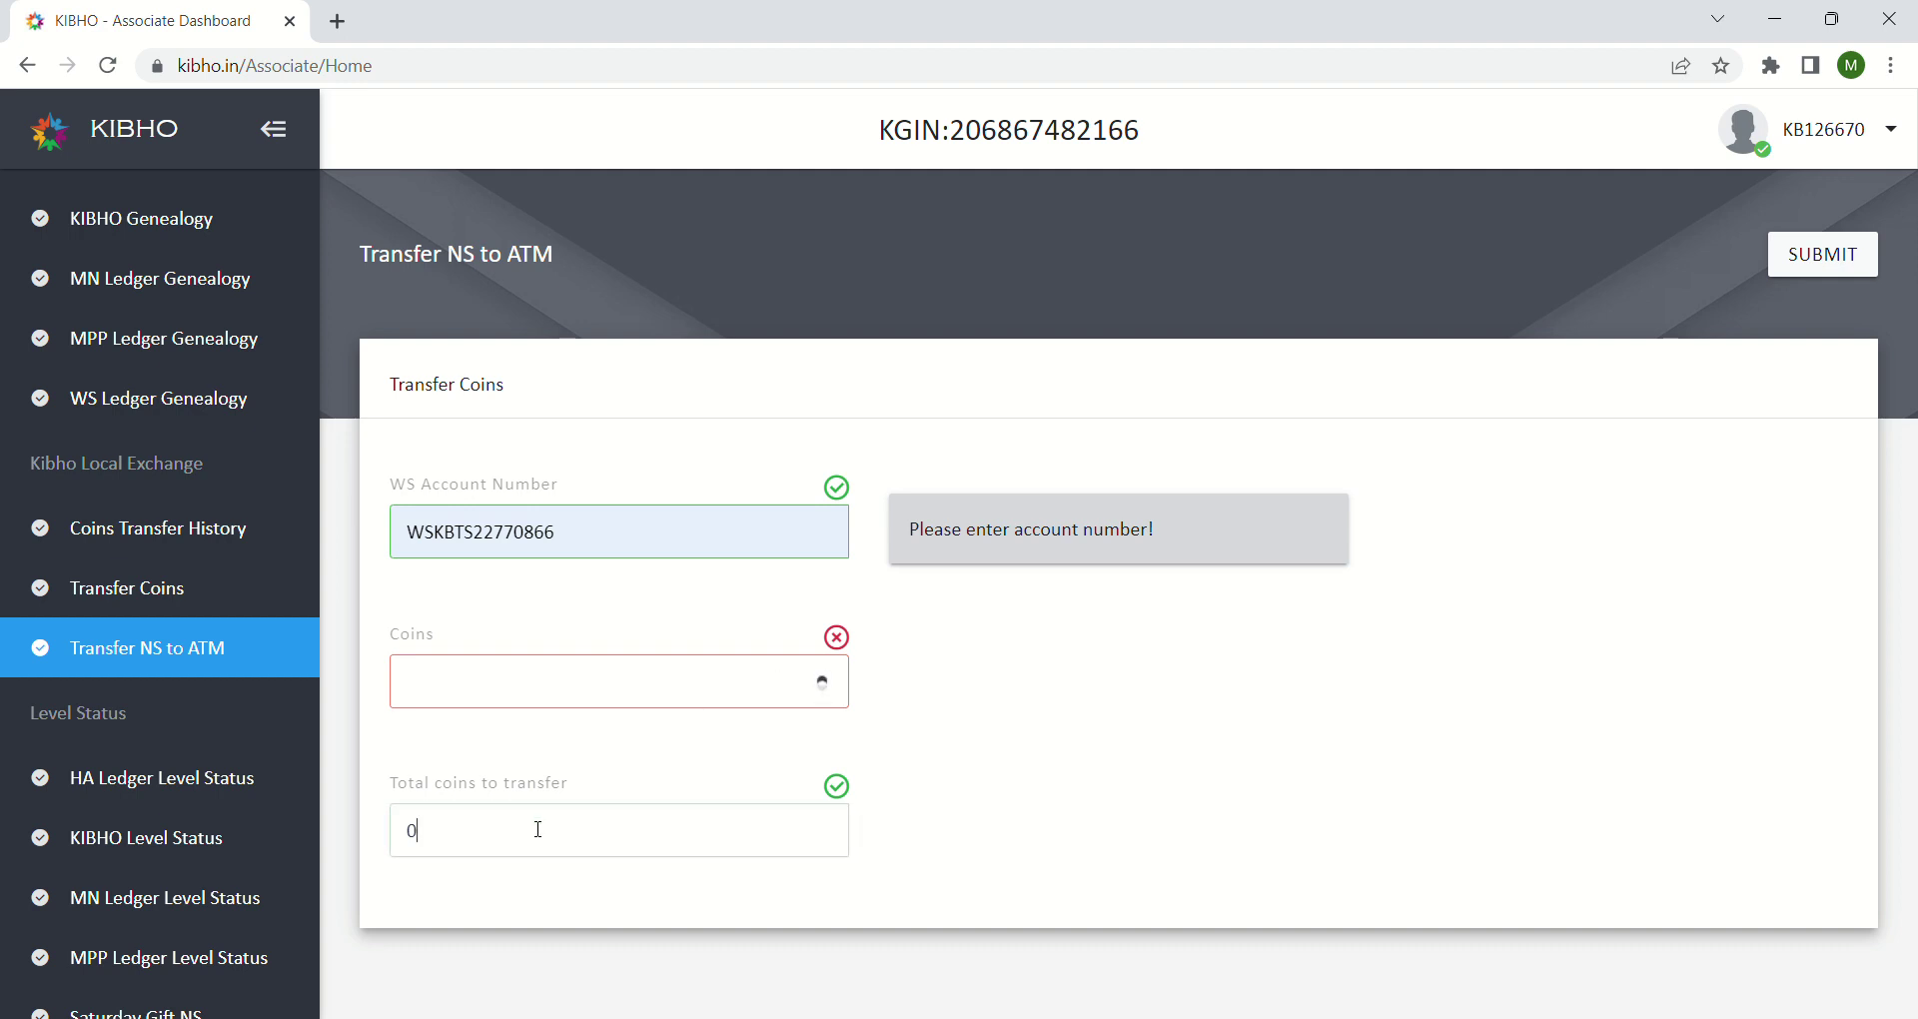
key(BackSpace)
text(1)
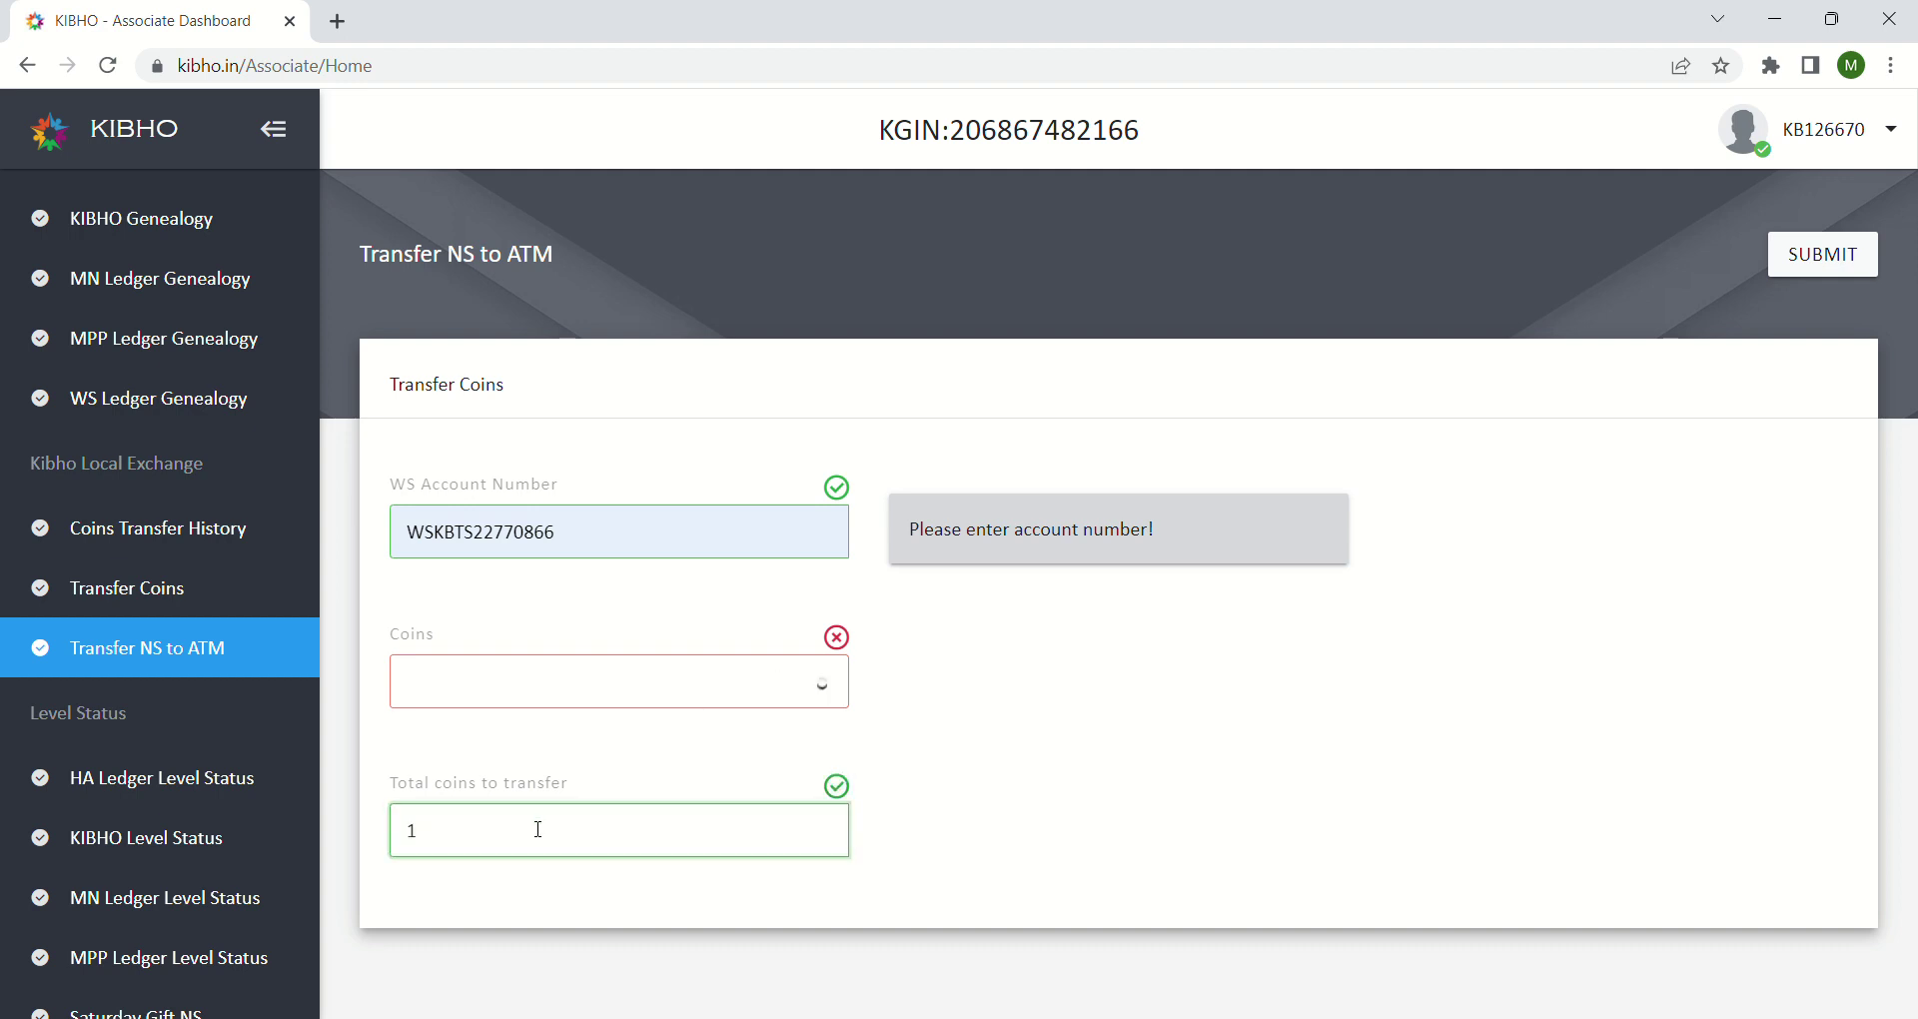
click(796, 689)
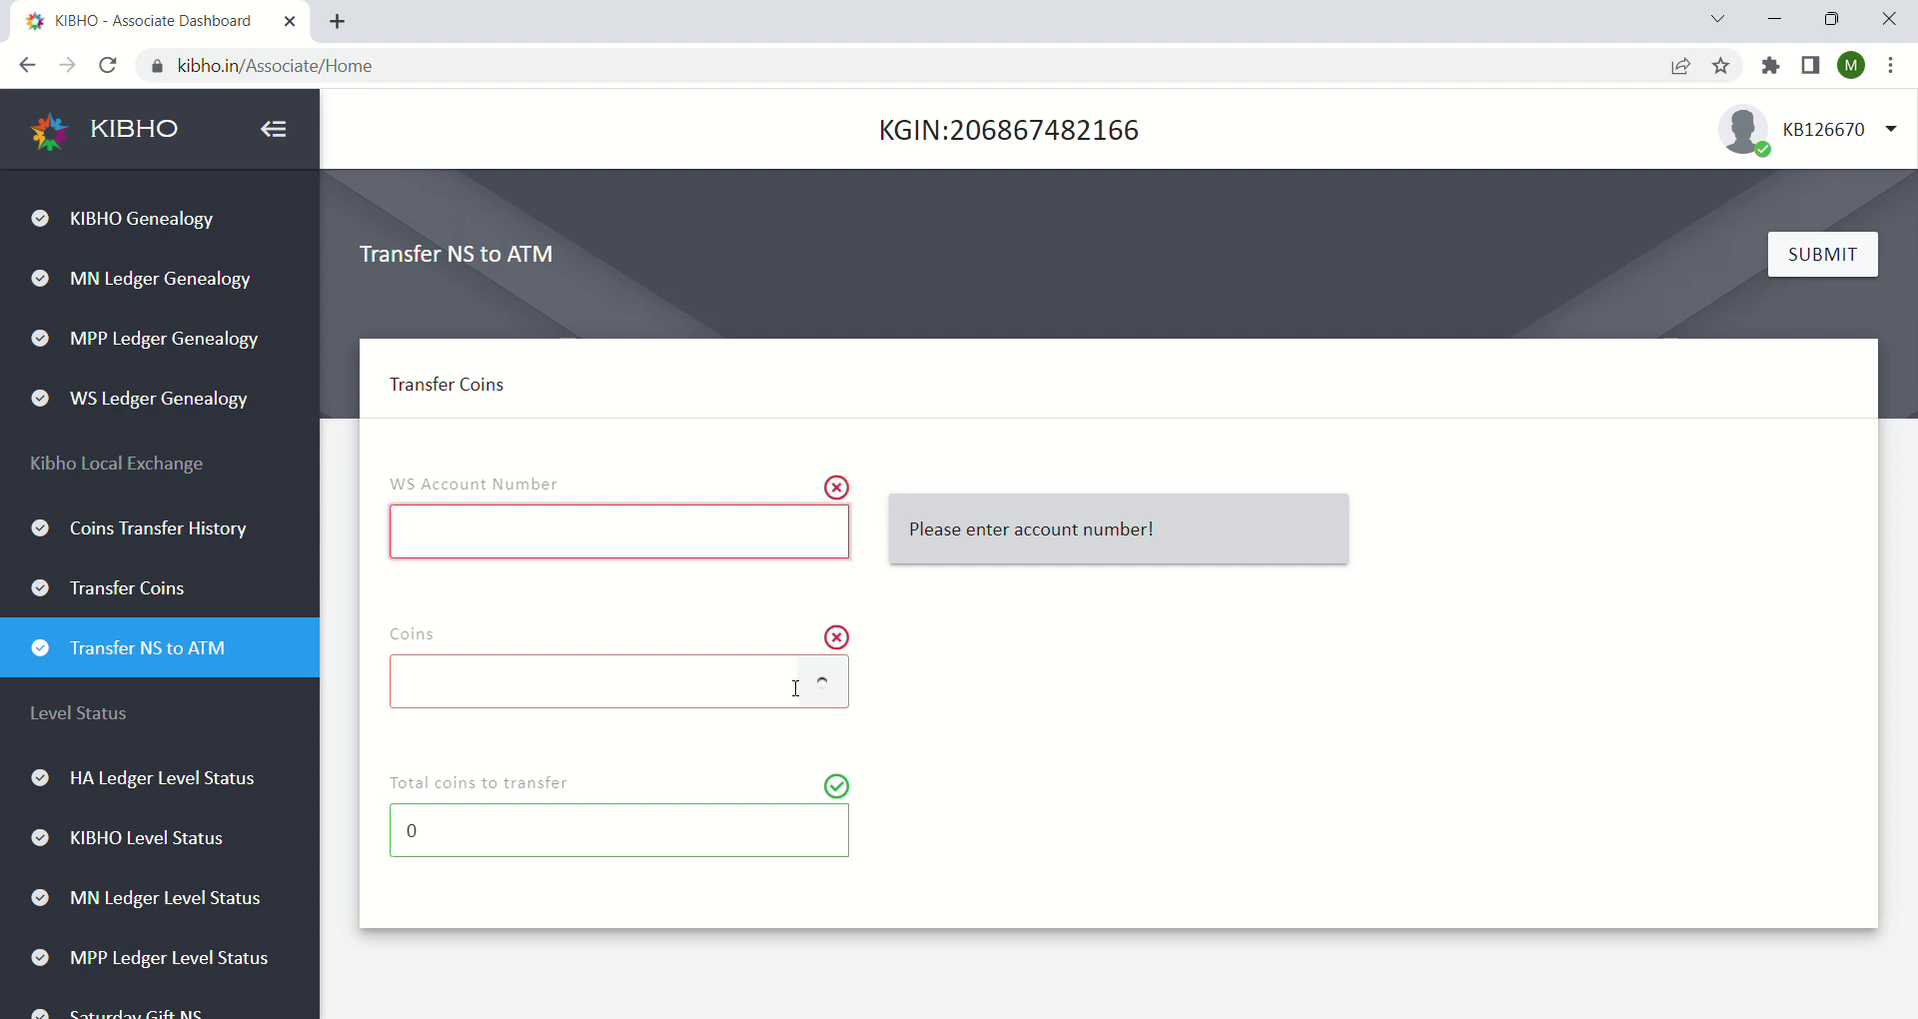
Step: Paste the WS account number back in and move to the Coins field for the account check
click(618, 709)
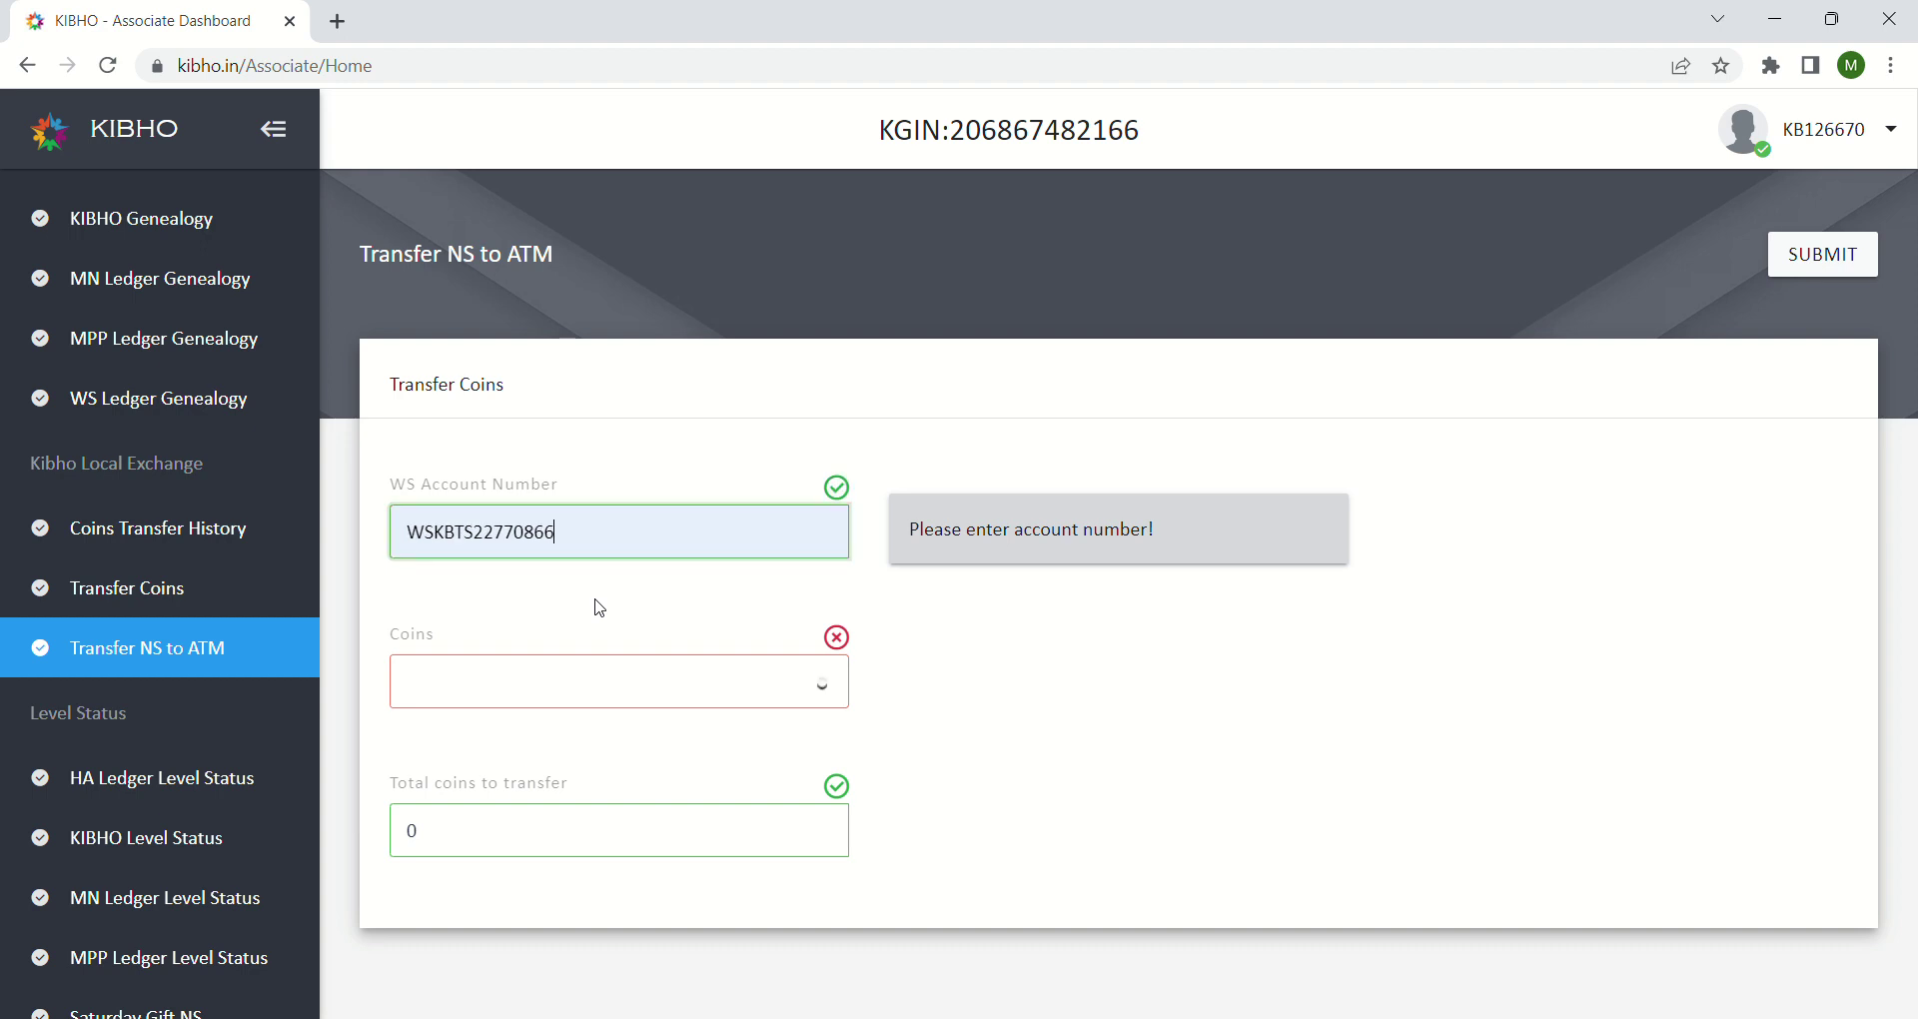
click(771, 672)
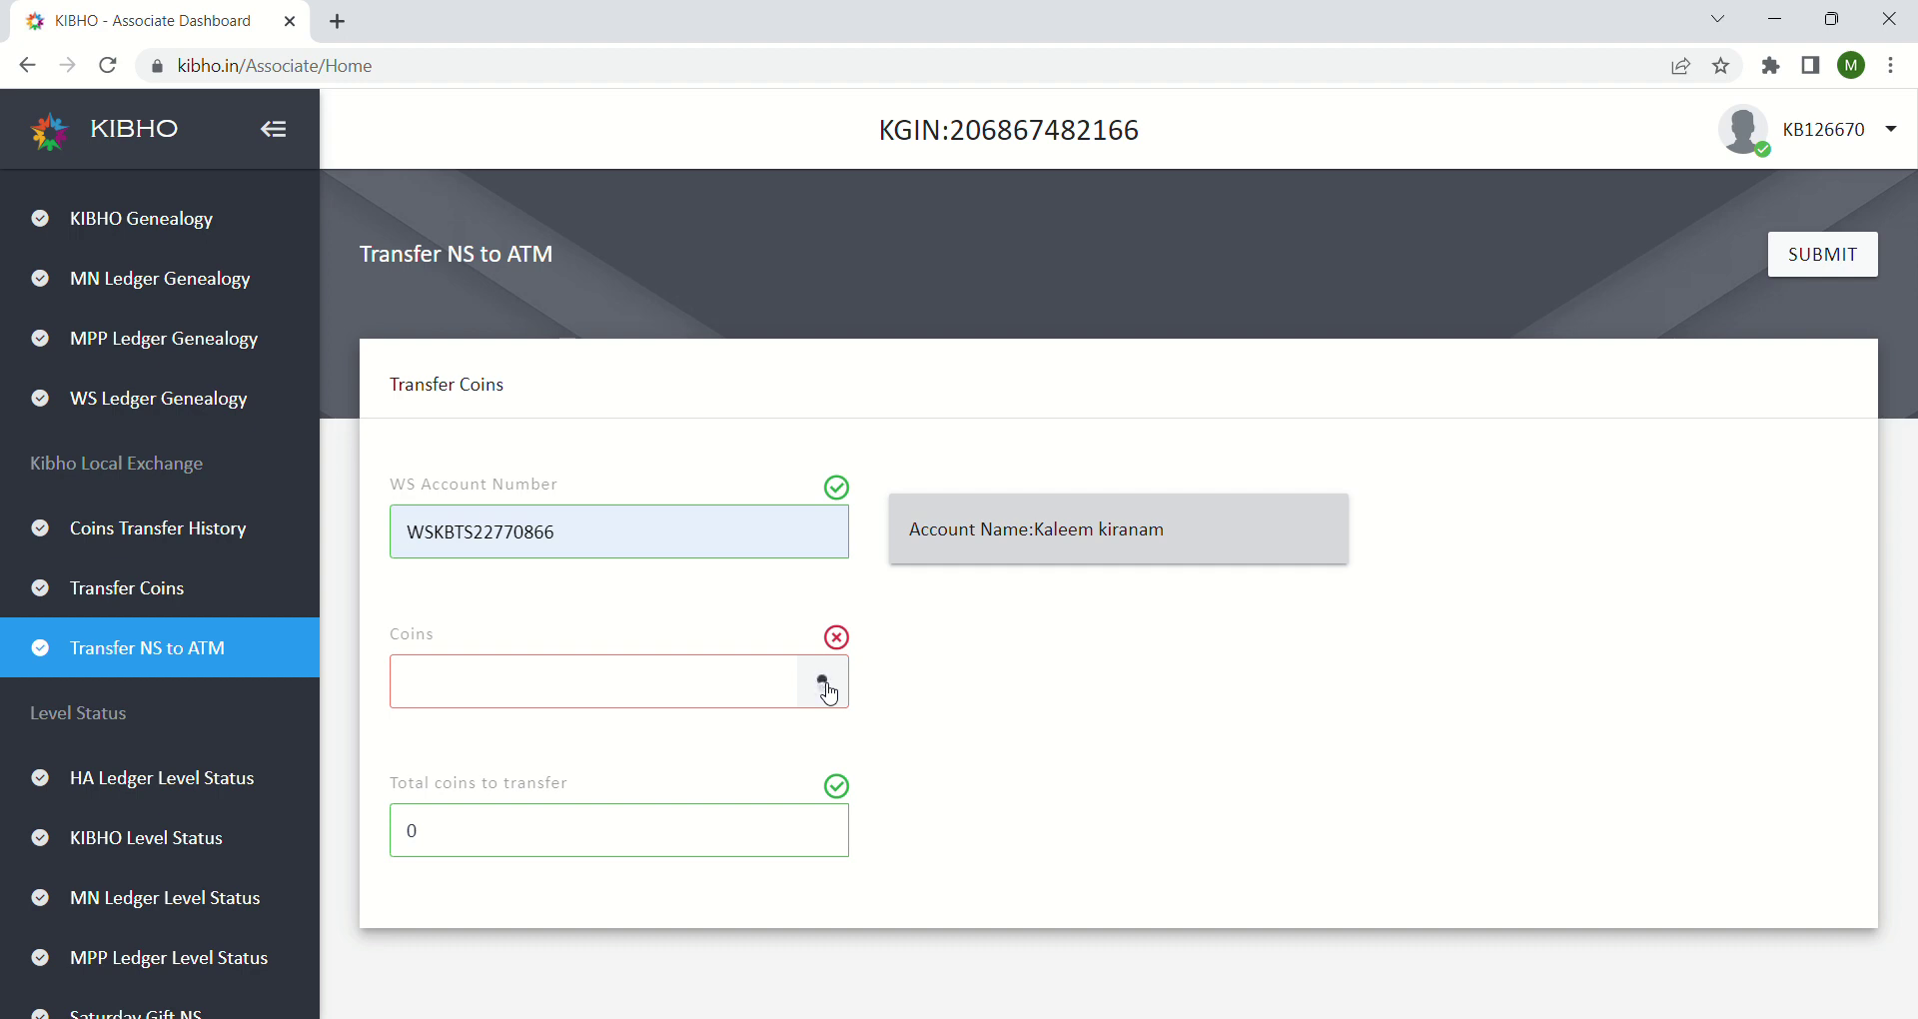
click(828, 689)
click(834, 697)
click(642, 551)
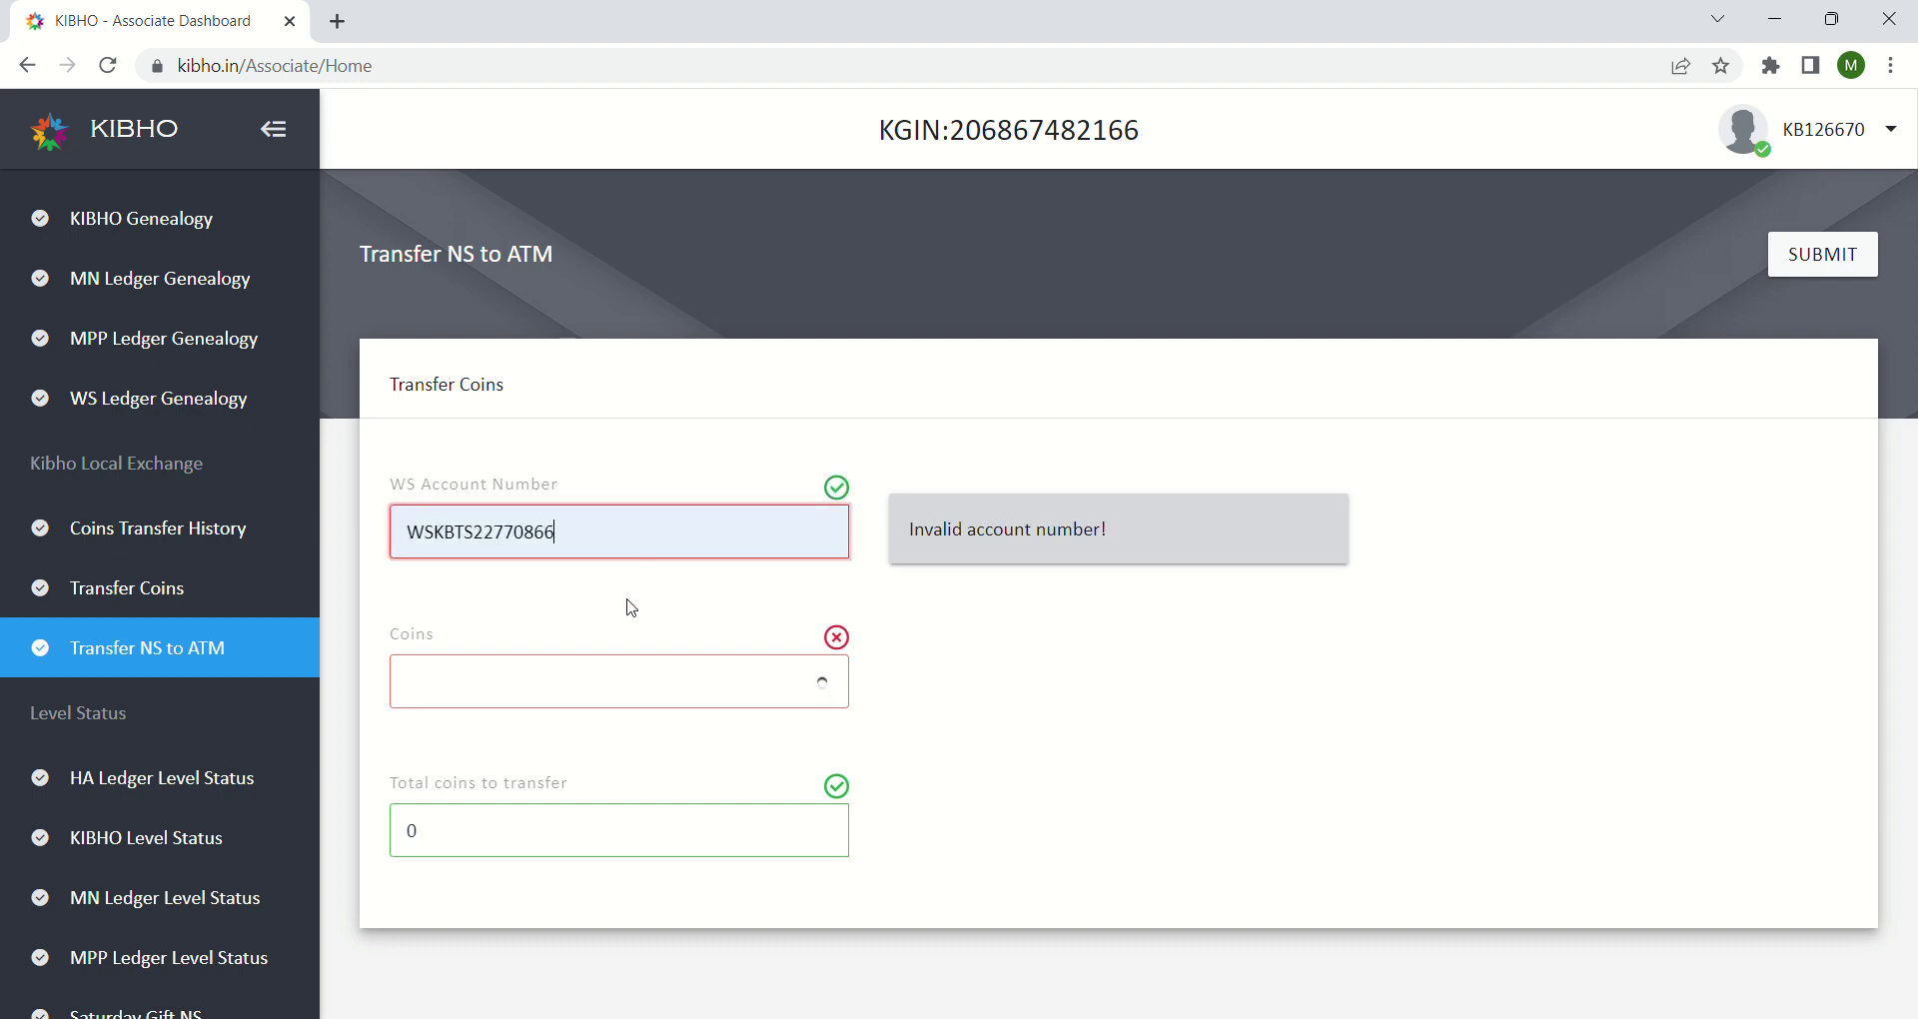
Step: Set Total coins to transfer to 1, submit the form, and dismiss the Validation failed alert
click(830, 693)
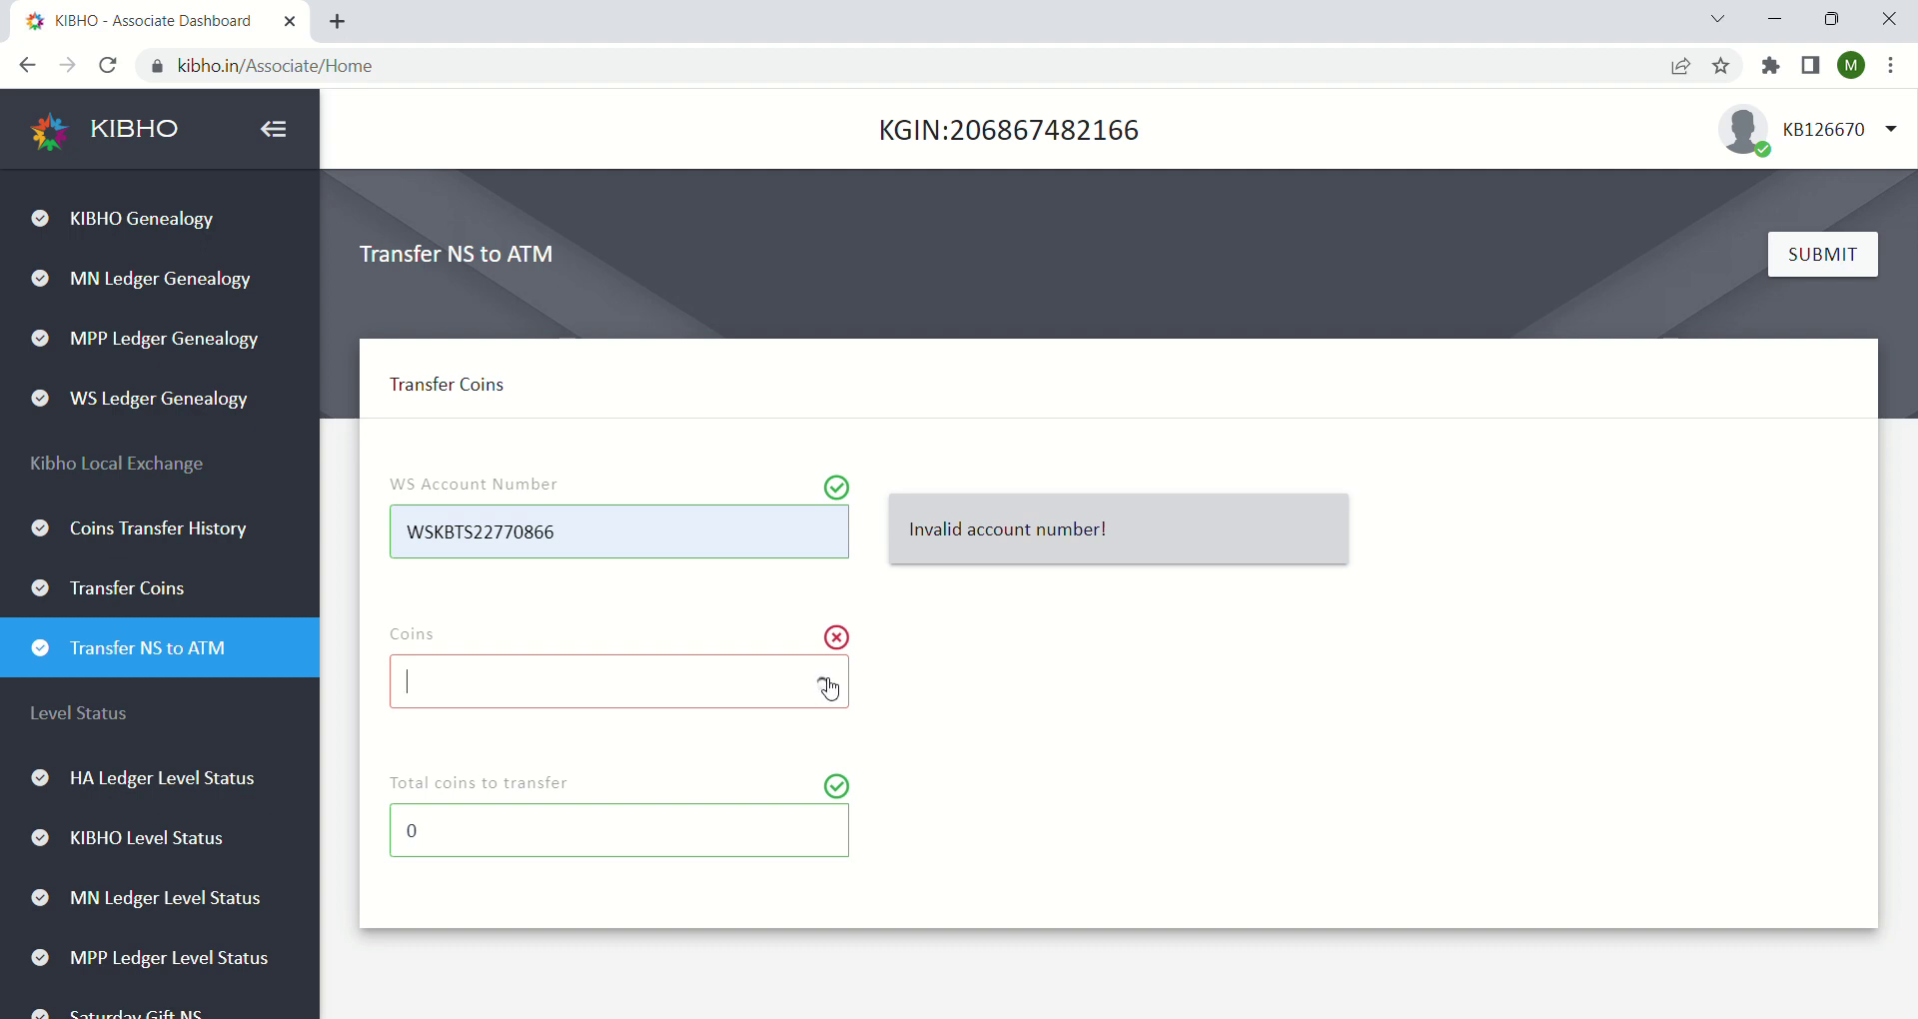
click(585, 834)
key(BackSpace)
text(1)
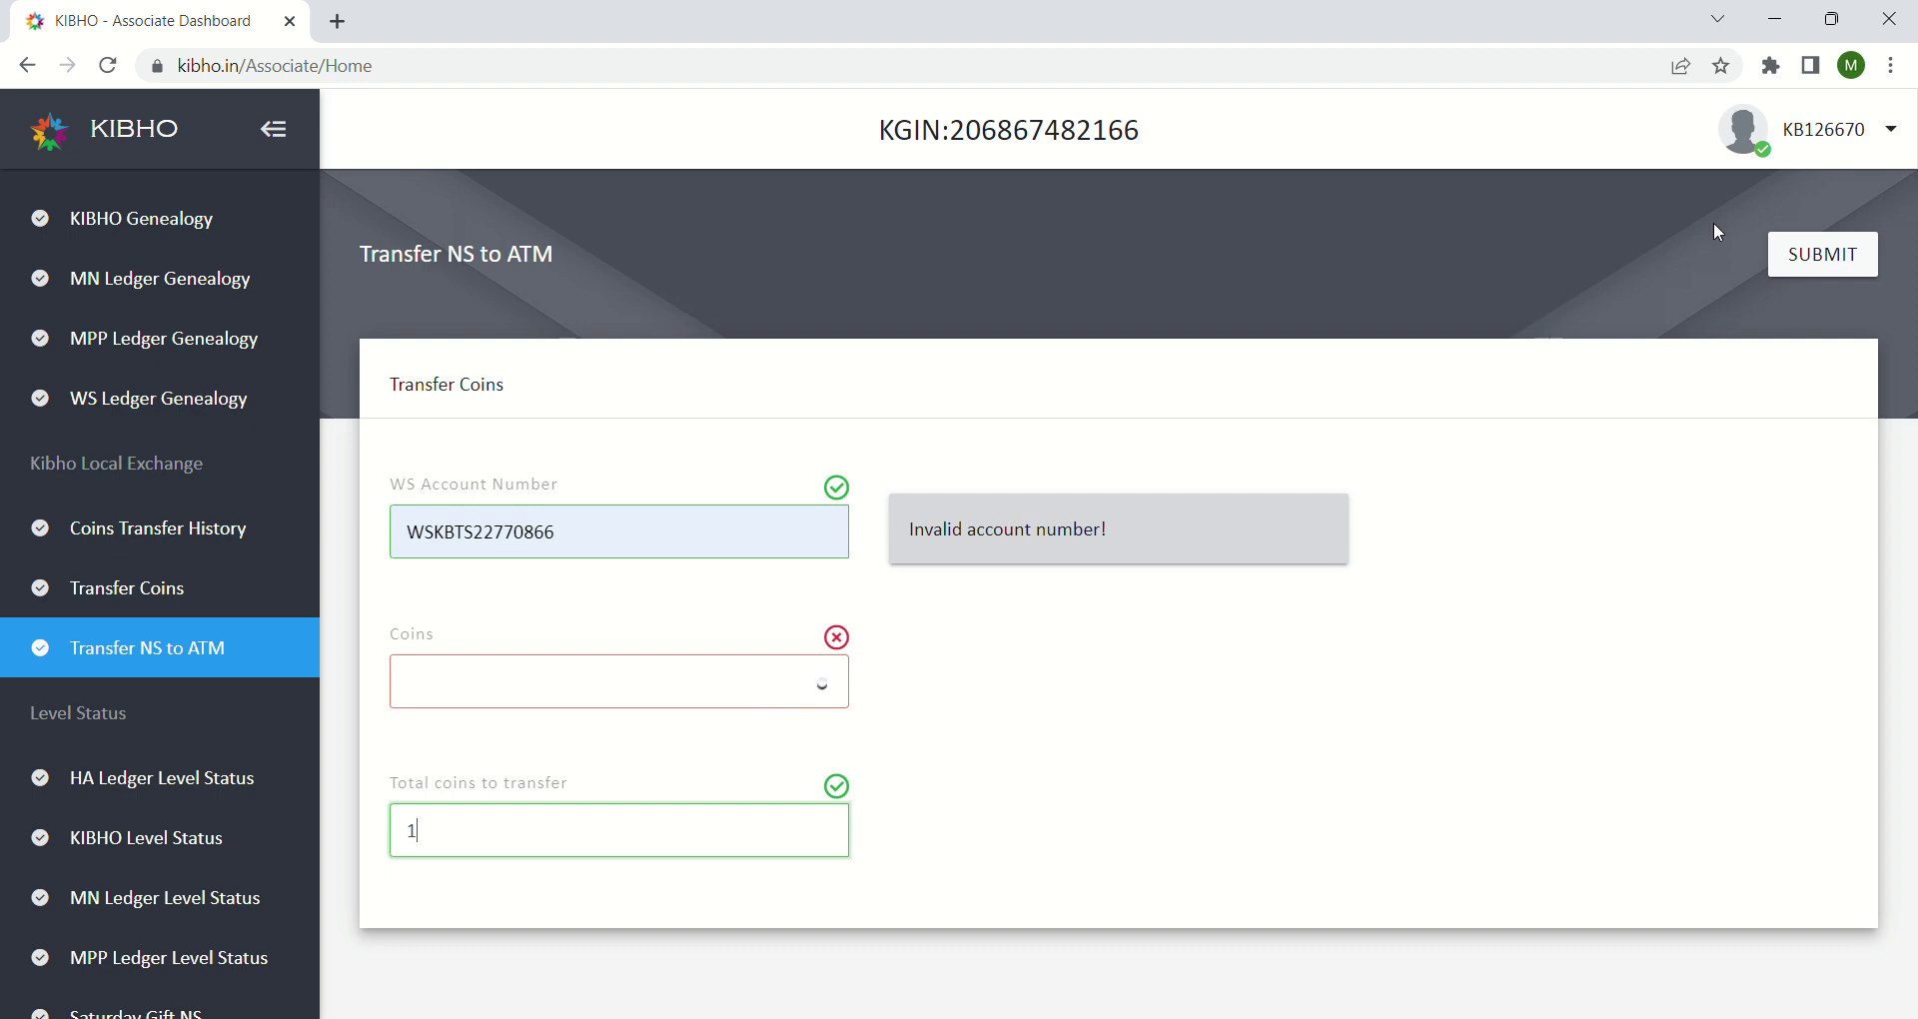
click(1795, 276)
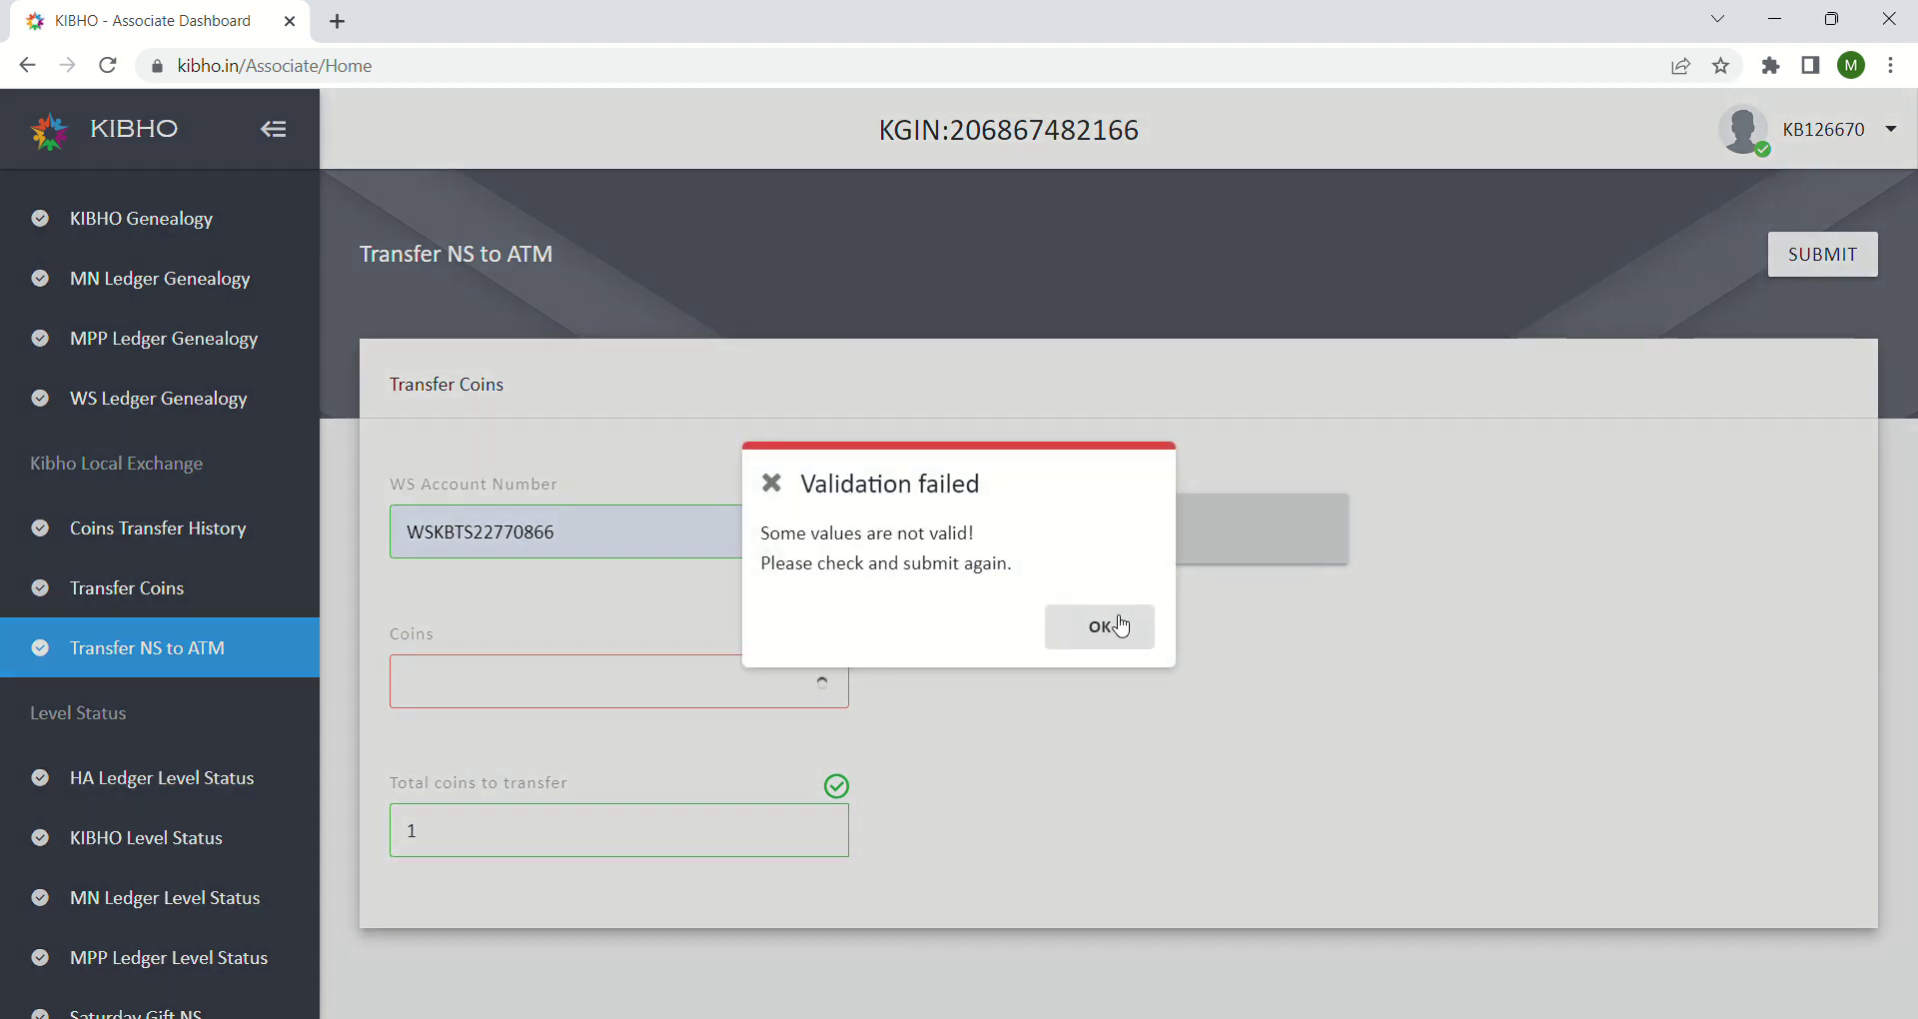
click(1113, 626)
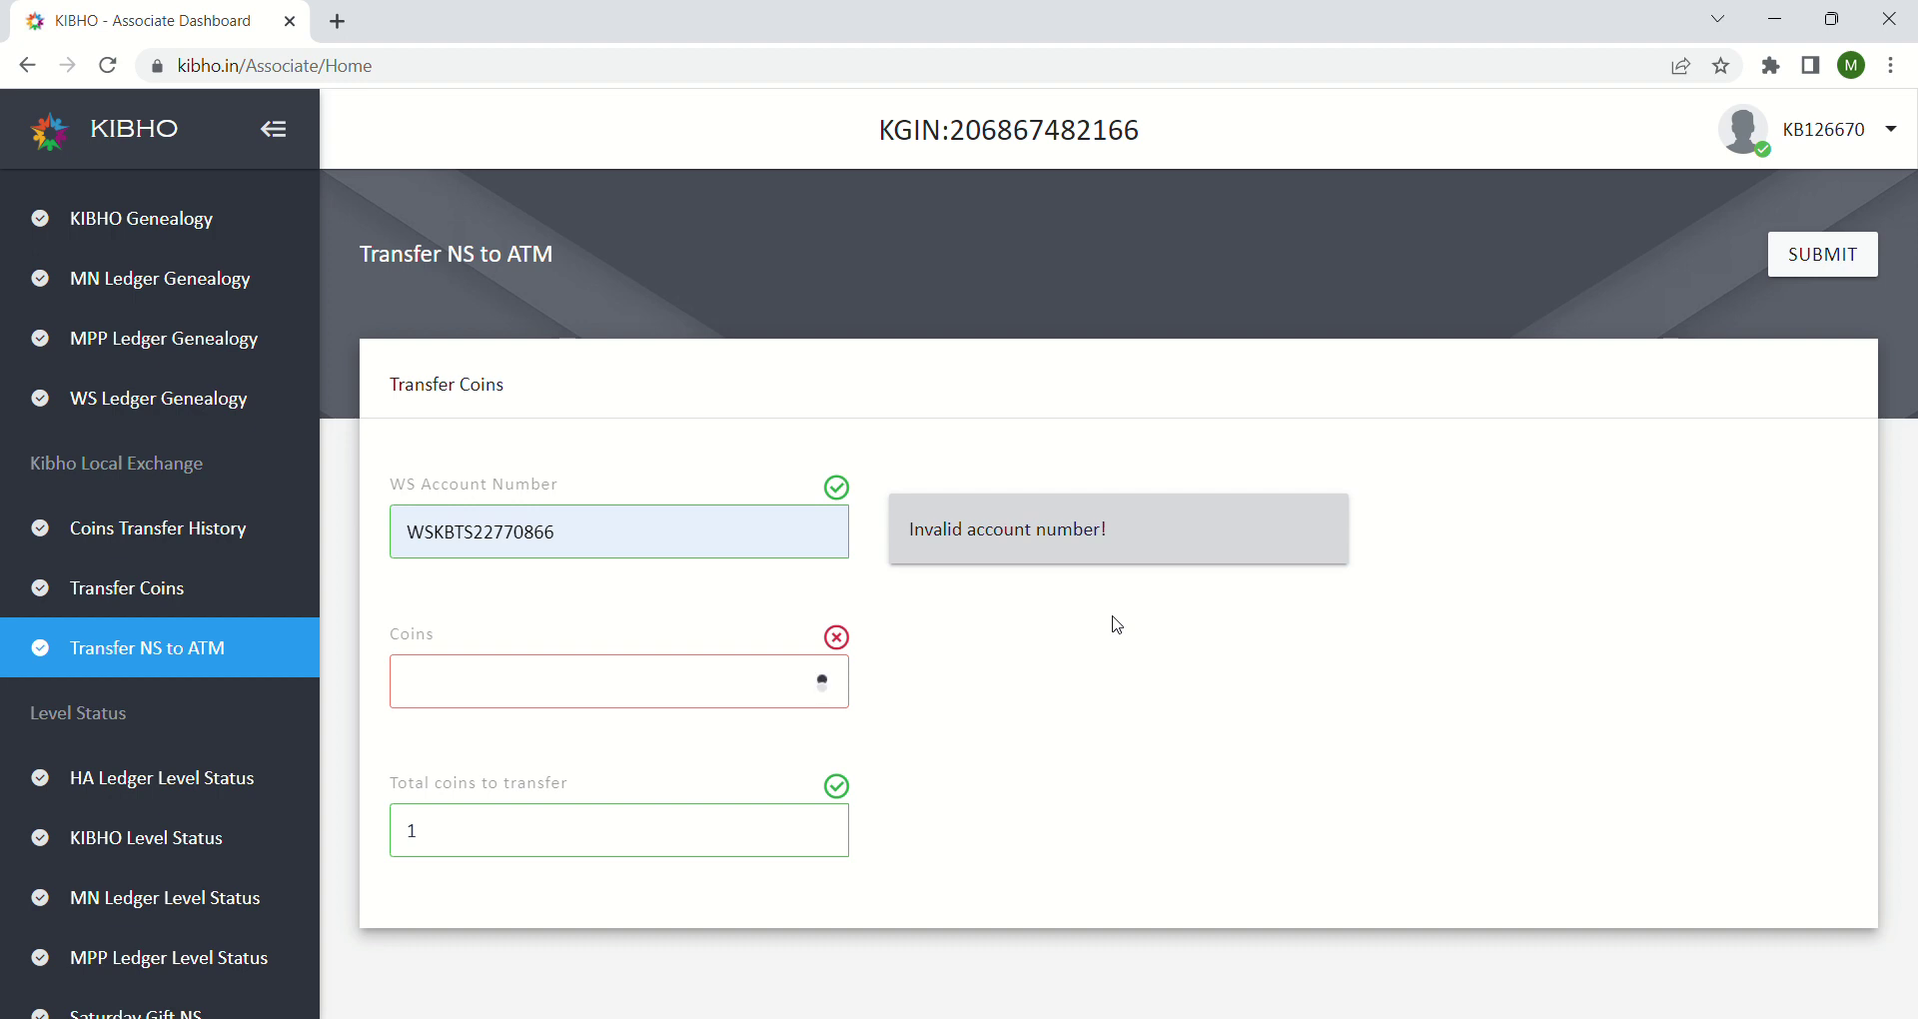